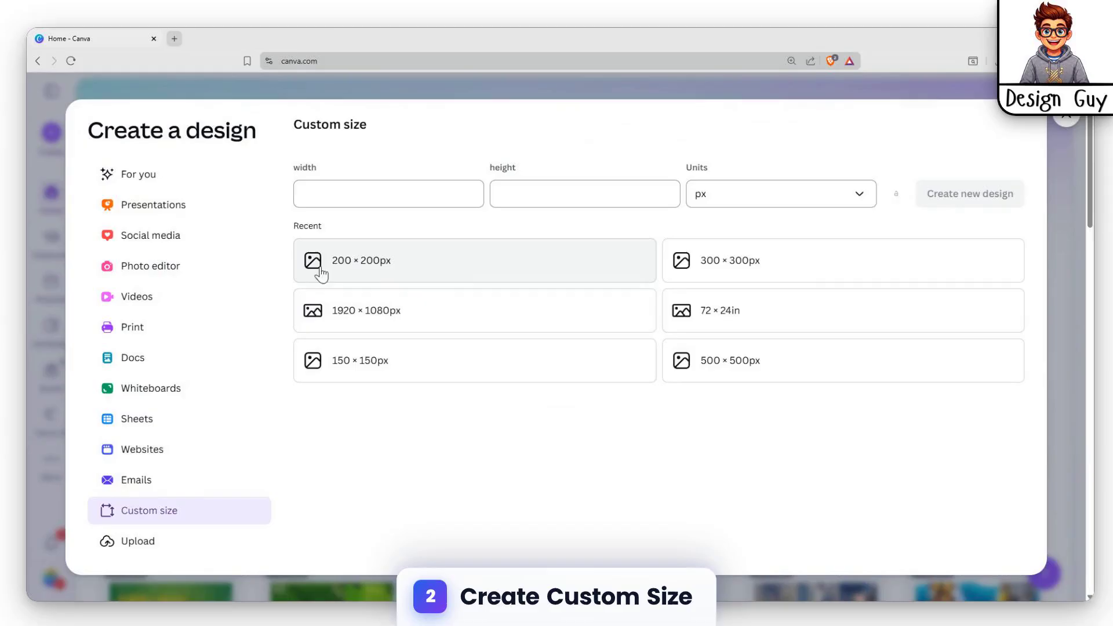
Step: Create a new design from the recent 200 × 200 px size and open its text options
{"action": "left_click", "coordinate": [371, 273]}
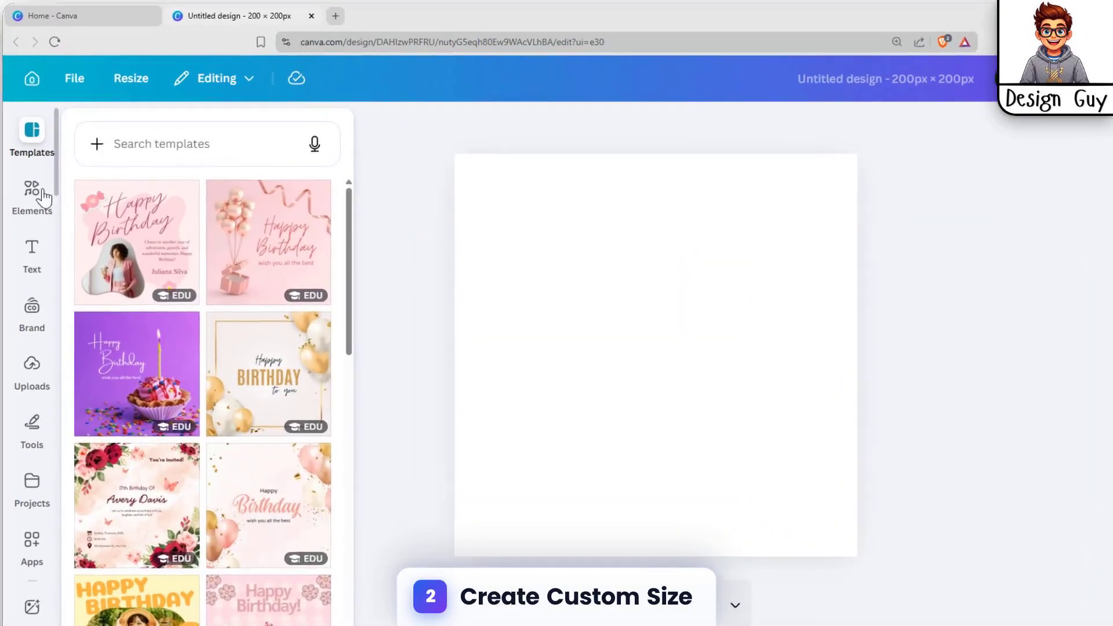
{"action": "left_click", "coordinate": [53, 186]}
{"action": "left_click", "coordinate": [33, 235]}
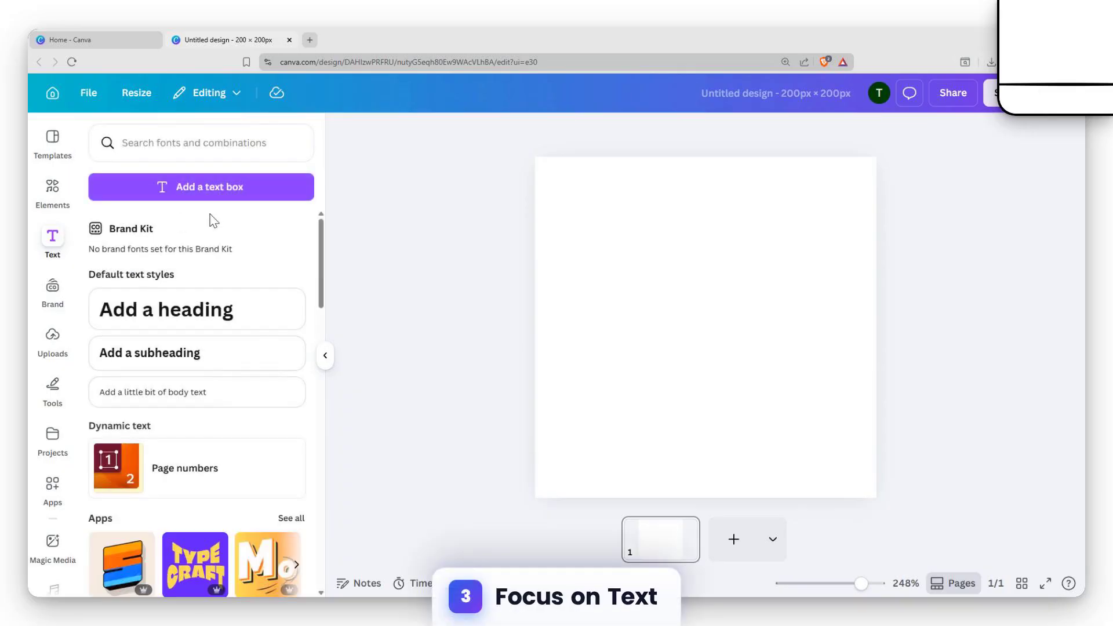
{"action": "scroll", "coordinate": [132, 225], "scroll_direction": "down", "scroll_amount": 2}
{"action": "scroll", "coordinate": [132, 226], "scroll_direction": "up", "scroll_amount": 2}
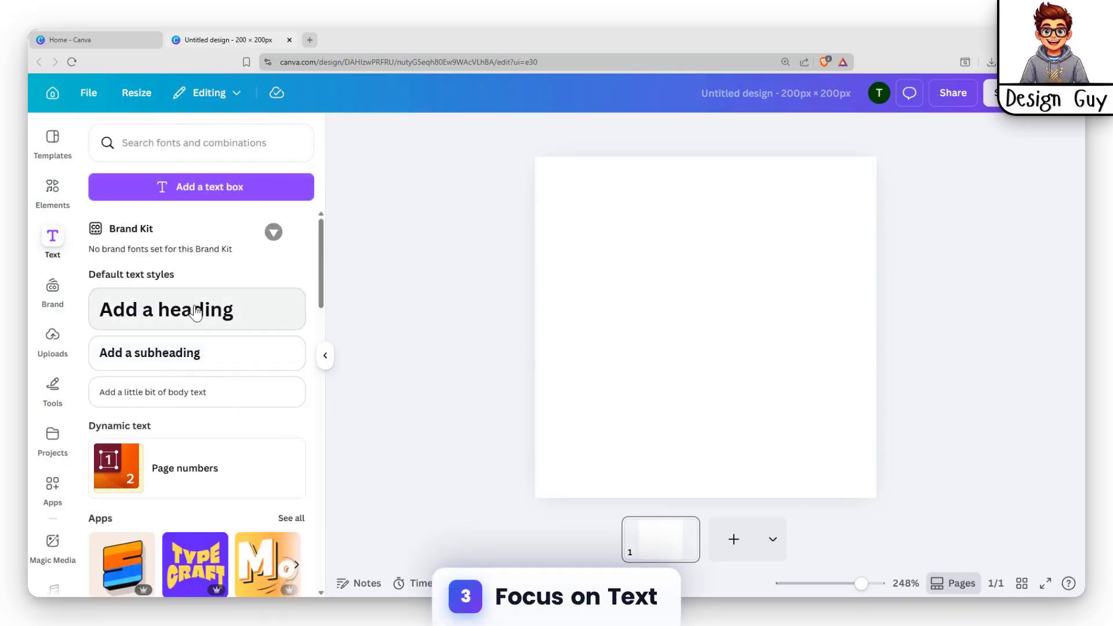
{"action": "left_click", "coordinate": [214, 187]}
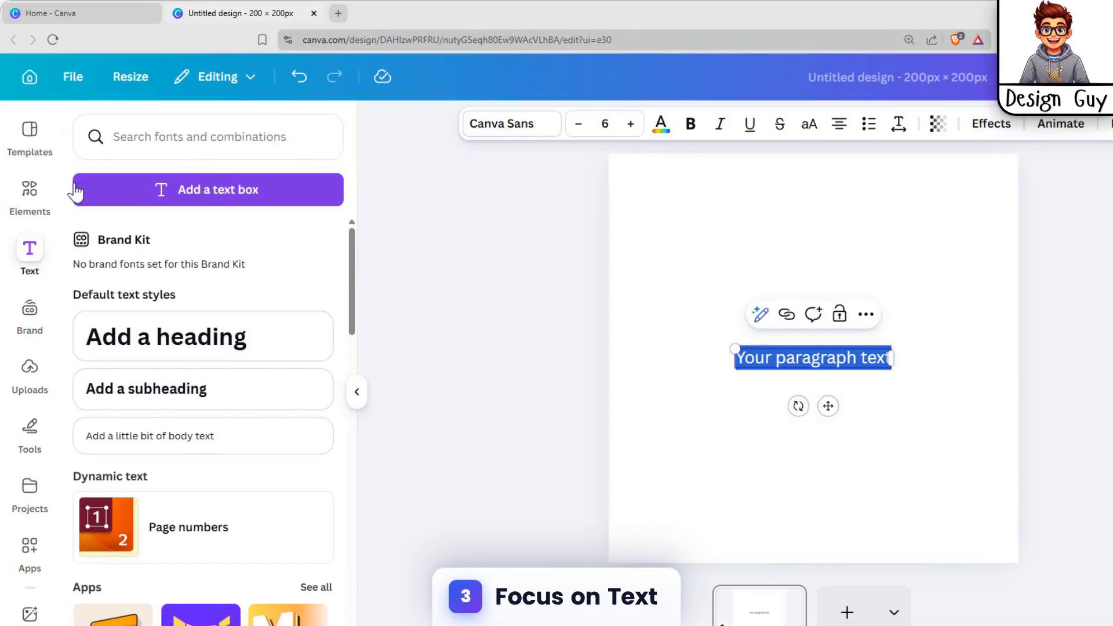
{"action": "left_click", "coordinate": [801, 358]}
{"action": "left_click", "coordinate": [726, 353]}
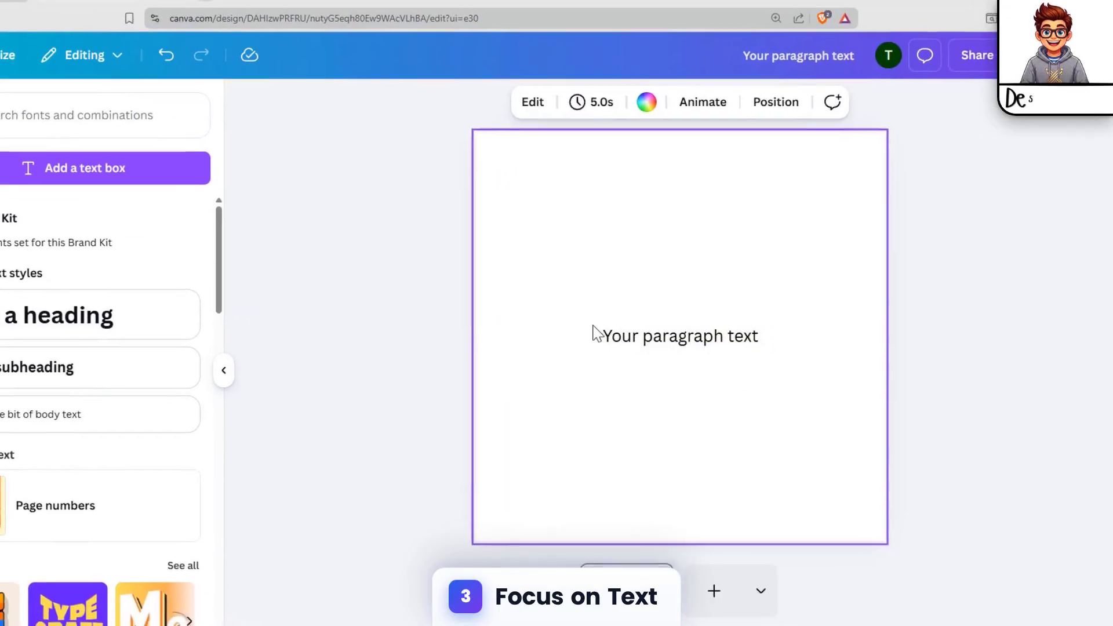
{"action": "left_click", "coordinate": [592, 334]}
{"action": "key", "text": "Delete"}
Step: Search fonts and combinations for "super" and add the Super Kawaii font combination to the page
{"action": "left_click", "coordinate": [60, 119]}
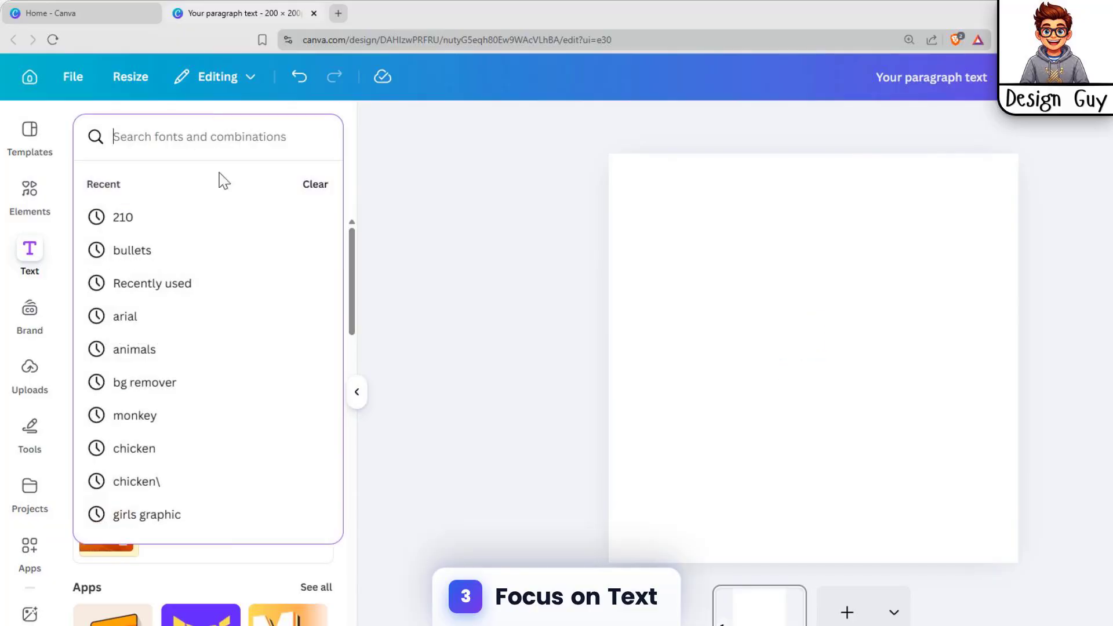
{"action": "type", "text": "su"}
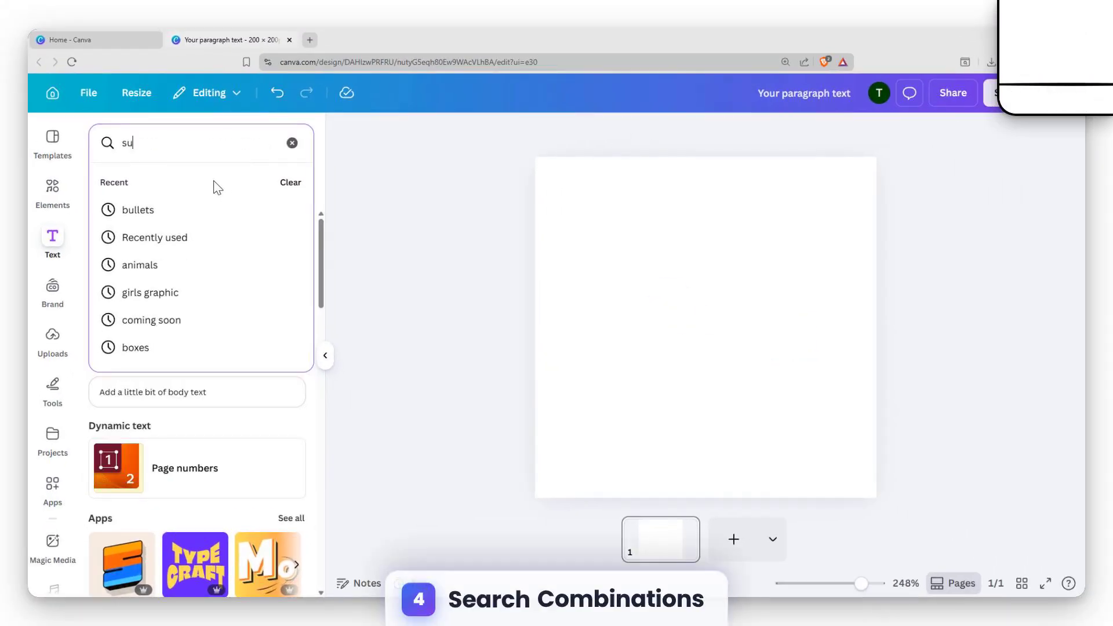
{"action": "type", "text": "per"}
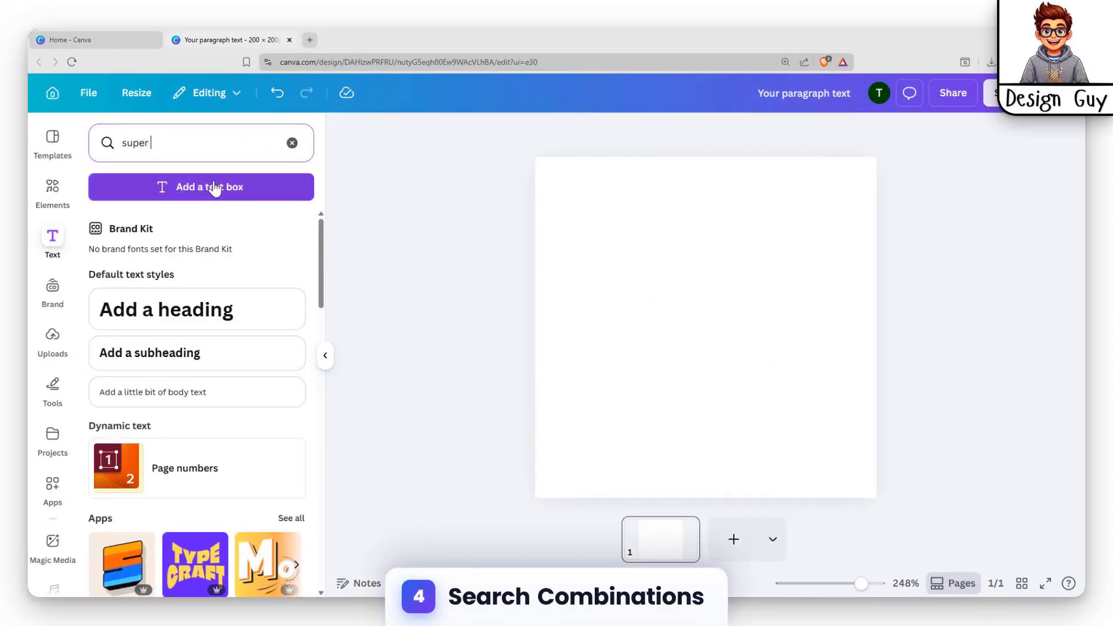
{"action": "key", "text": "Return"}
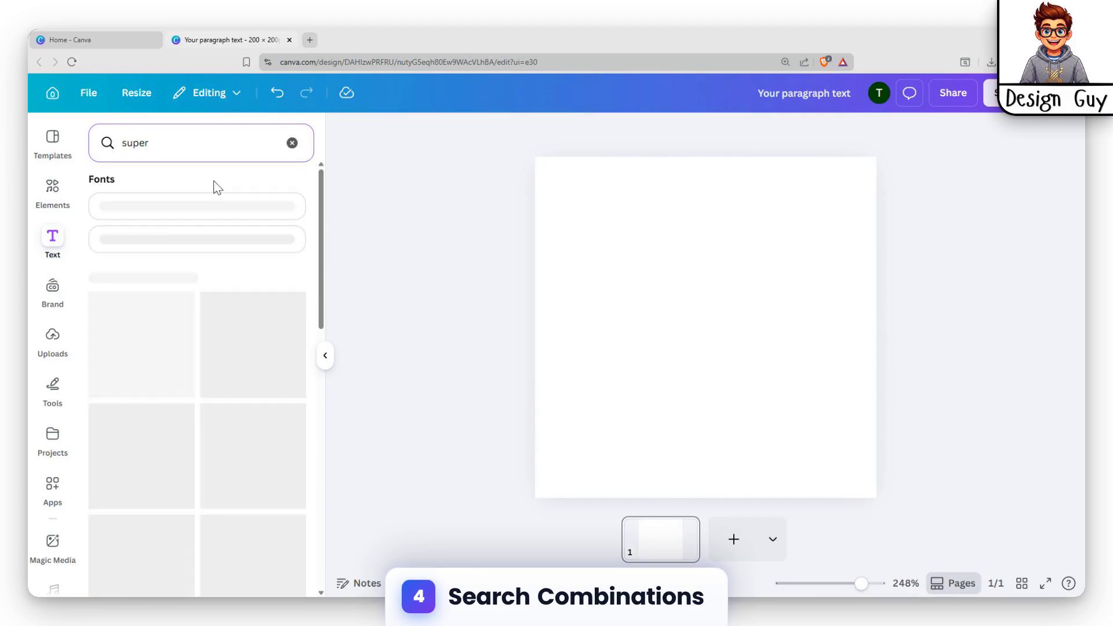
{"action": "scroll", "coordinate": [254, 343], "scroll_direction": "down", "scroll_amount": 2}
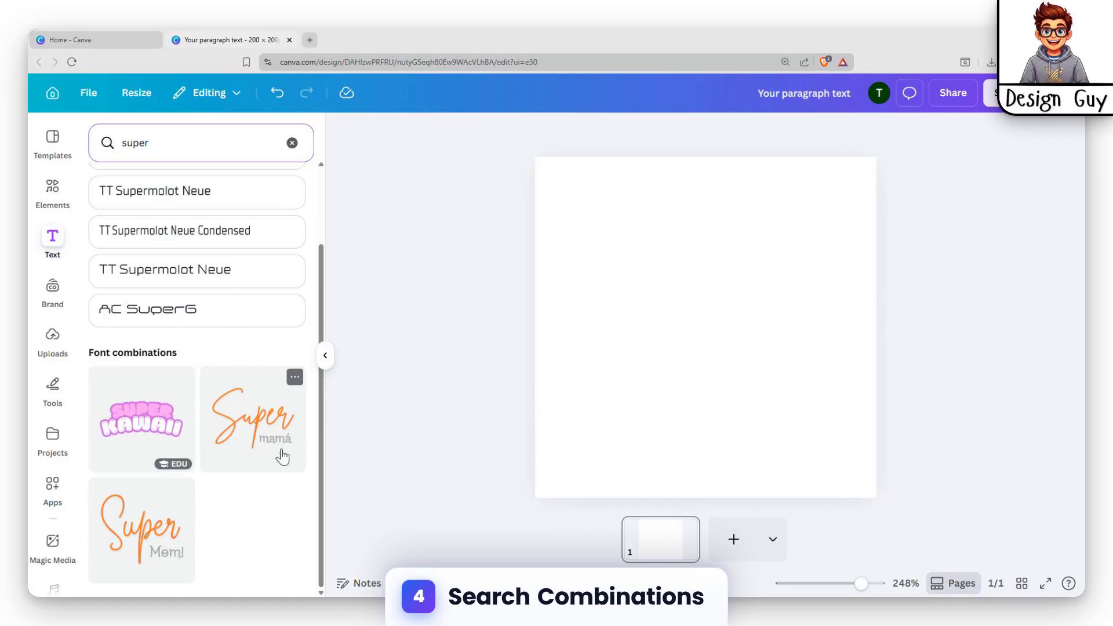
{"action": "scroll", "coordinate": [159, 476], "scroll_direction": "up", "scroll_amount": 2}
{"action": "scroll", "coordinate": [159, 476], "scroll_direction": "down", "scroll_amount": 2}
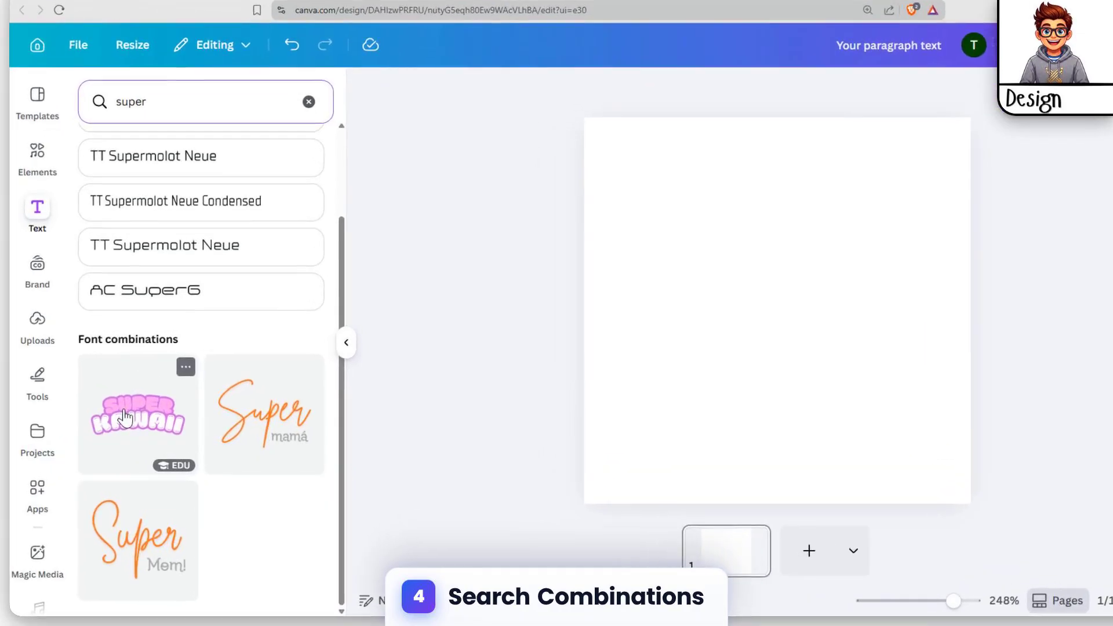
{"action": "left_click", "coordinate": [130, 408]}
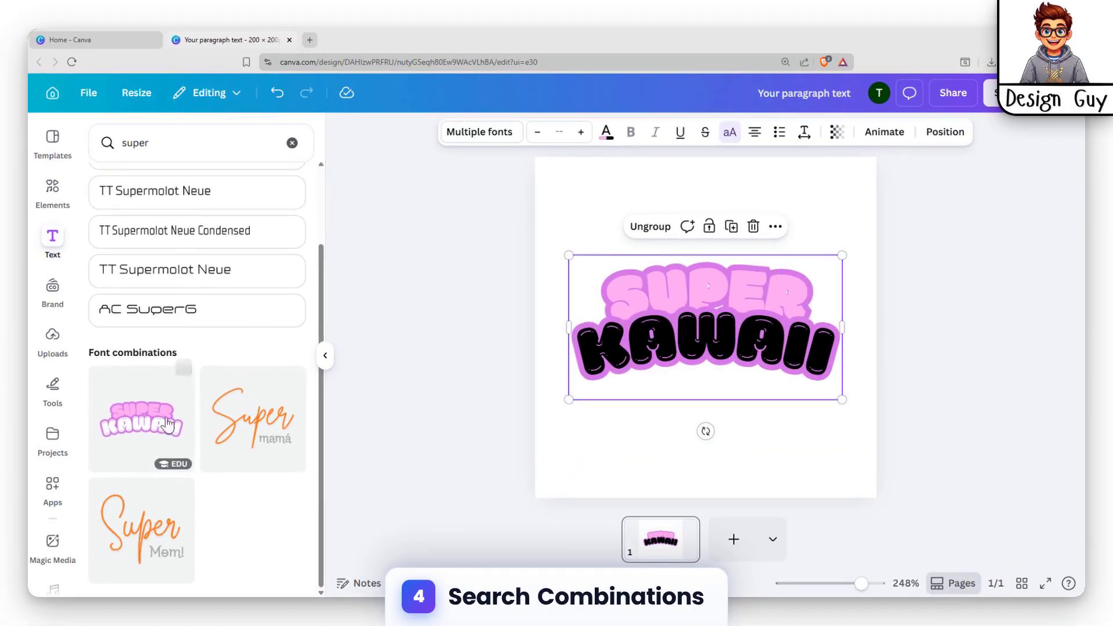
Step: Add the orange "Super mamá" font combination, shrinking it and placing it below the Super Kawaii text
{"action": "scroll", "coordinate": [154, 414], "scroll_direction": "up", "scroll_amount": 2}
{"action": "scroll", "coordinate": [157, 424], "scroll_direction": "down", "scroll_amount": 3}
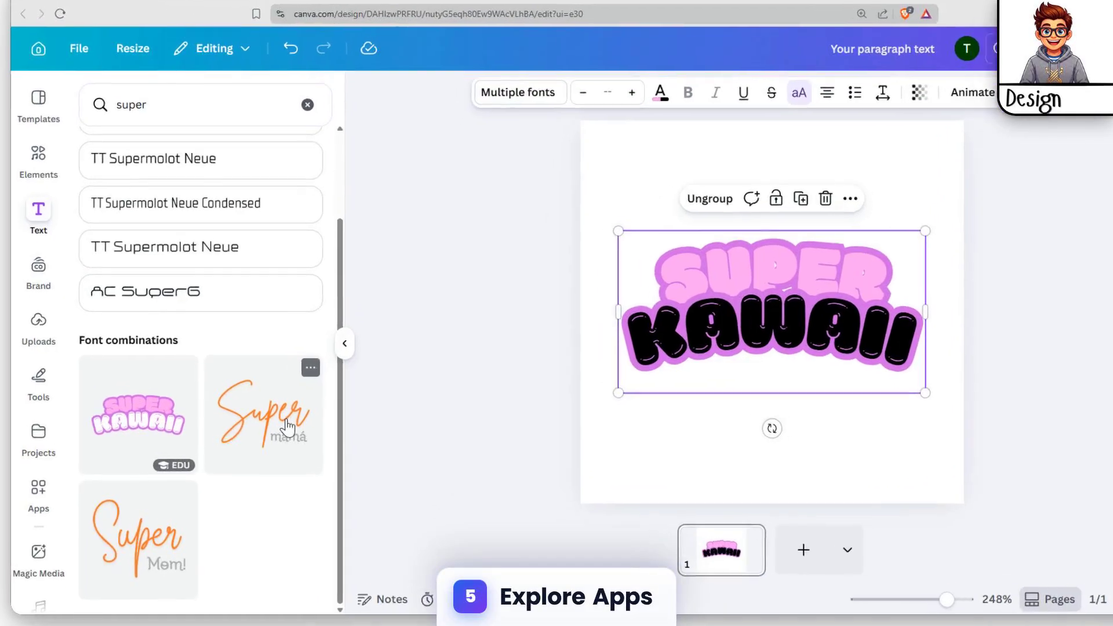
{"action": "left_click", "coordinate": [288, 428]}
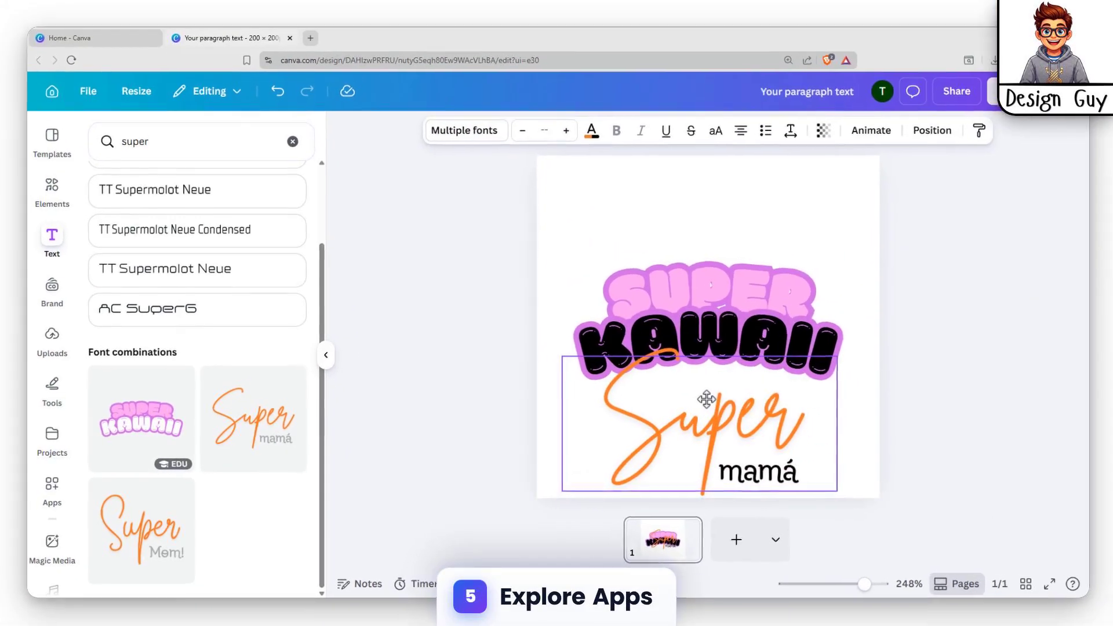
{"action": "left_click_drag", "start_coordinate": [560, 363], "coordinate": [664, 413]}
{"action": "left_click_drag", "start_coordinate": [764, 430], "coordinate": [720, 410]}
Step: Clear the font search and show the full list of text apps
{"action": "left_click", "coordinate": [292, 143]}
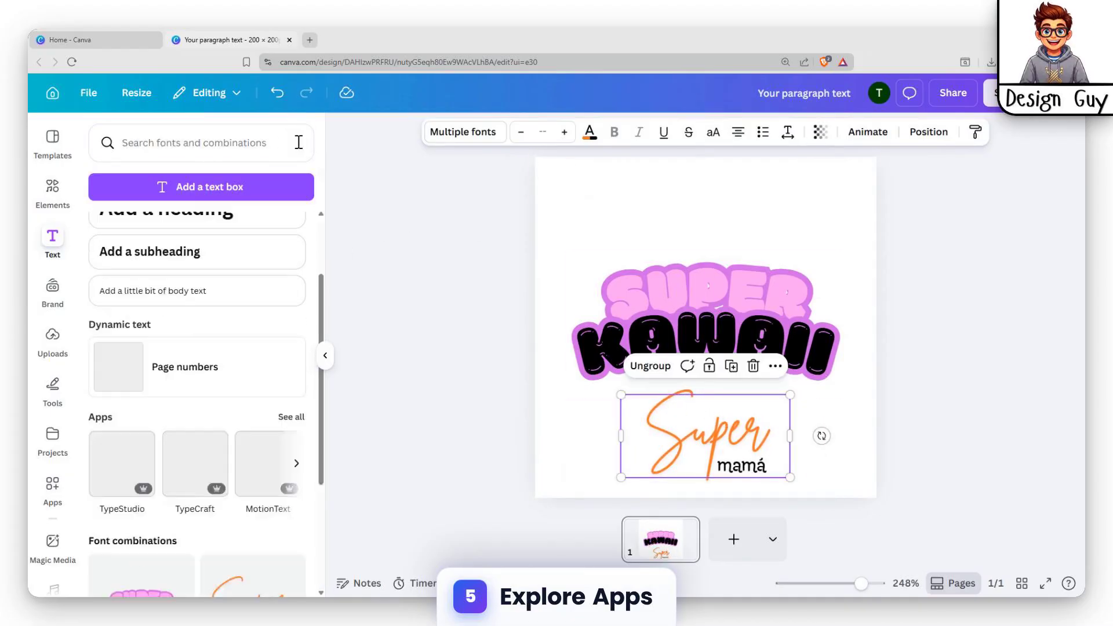
{"action": "scroll", "coordinate": [218, 325], "scroll_direction": "up", "scroll_amount": 2}
{"action": "scroll", "coordinate": [318, 419], "scroll_direction": "down", "scroll_amount": 2}
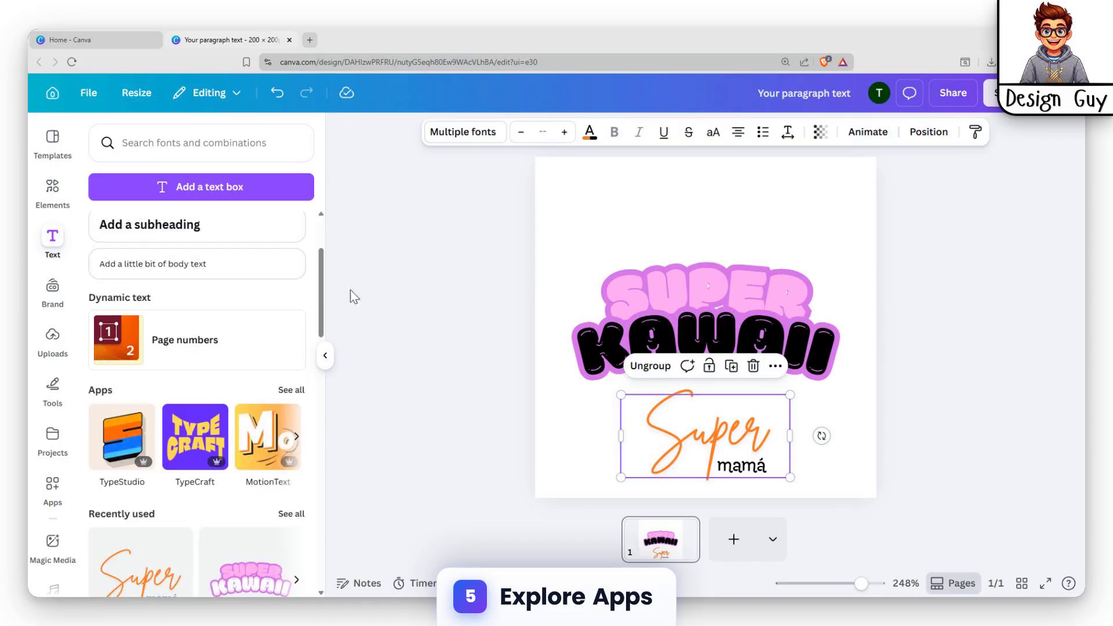
{"action": "scroll", "coordinate": [278, 348], "scroll_direction": "down", "scroll_amount": 2}
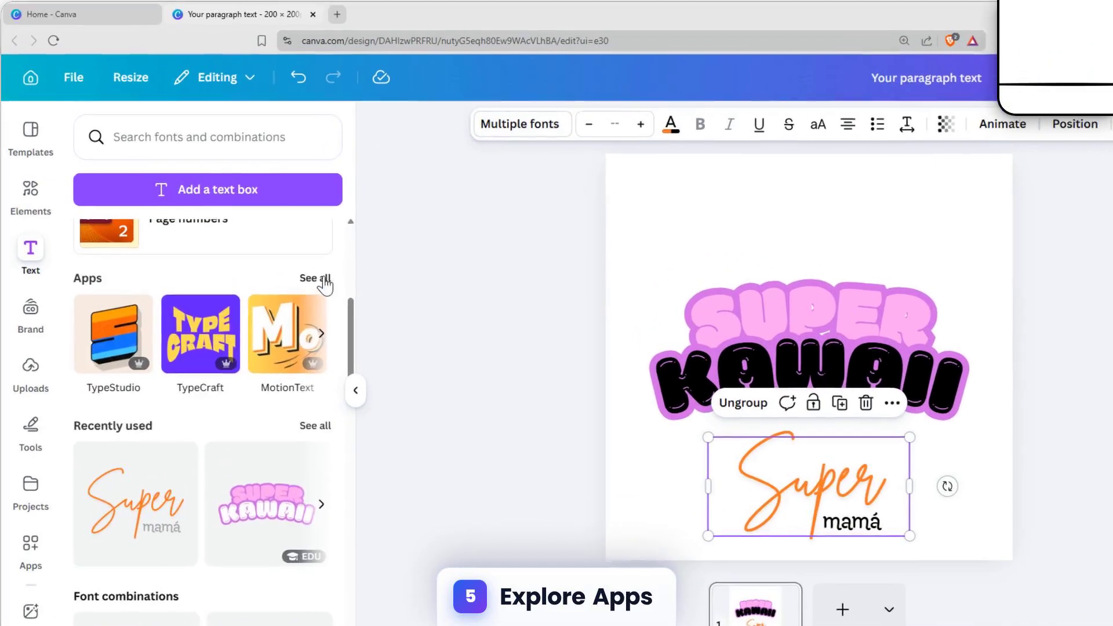
{"action": "left_click", "coordinate": [290, 260]}
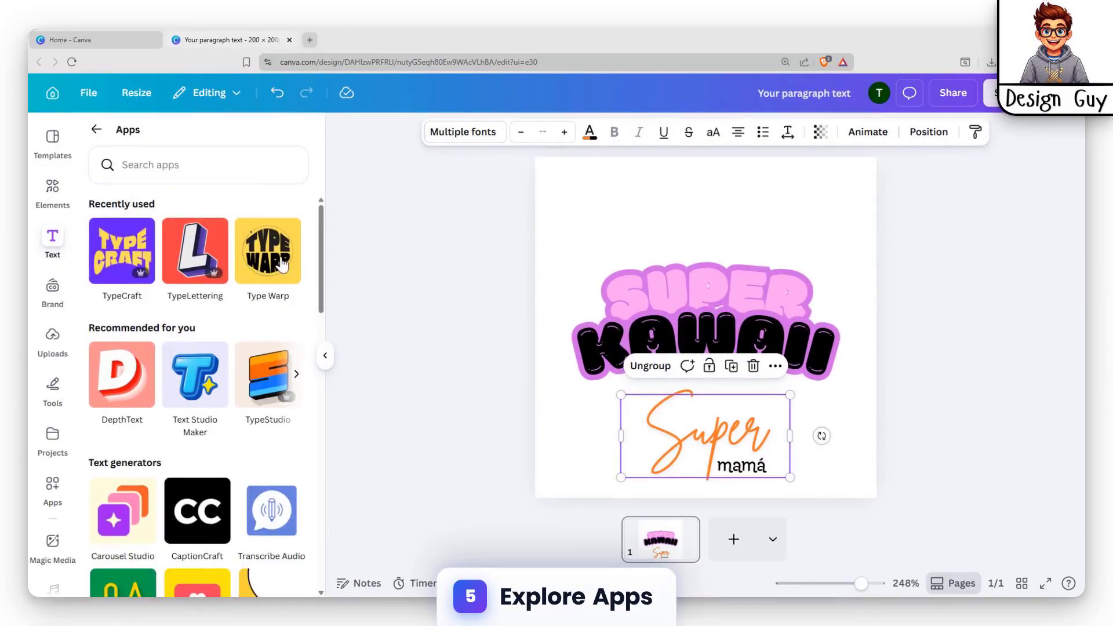
Step: Open the Text Studio Maker app from the recommended apps
{"action": "scroll", "coordinate": [227, 284], "scroll_direction": "down", "scroll_amount": 9}
{"action": "scroll", "coordinate": [226, 284], "scroll_direction": "up", "scroll_amount": 9}
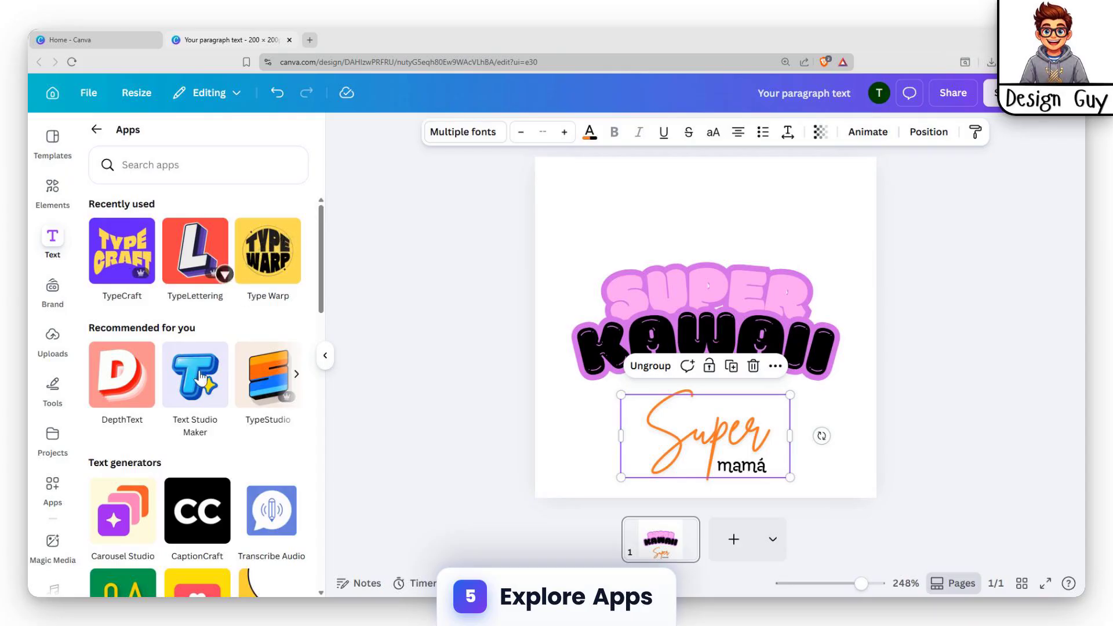
{"action": "scroll", "coordinate": [215, 336], "scroll_direction": "down", "scroll_amount": 3}
{"action": "scroll", "coordinate": [197, 371], "scroll_direction": "up", "scroll_amount": 3}
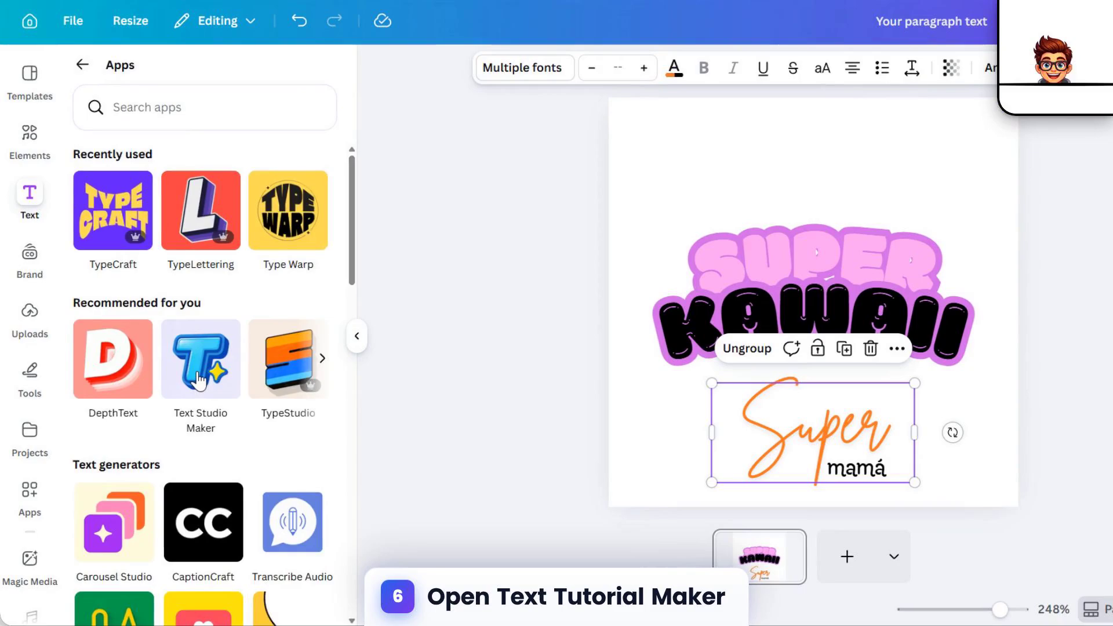
{"action": "left_click", "coordinate": [199, 382]}
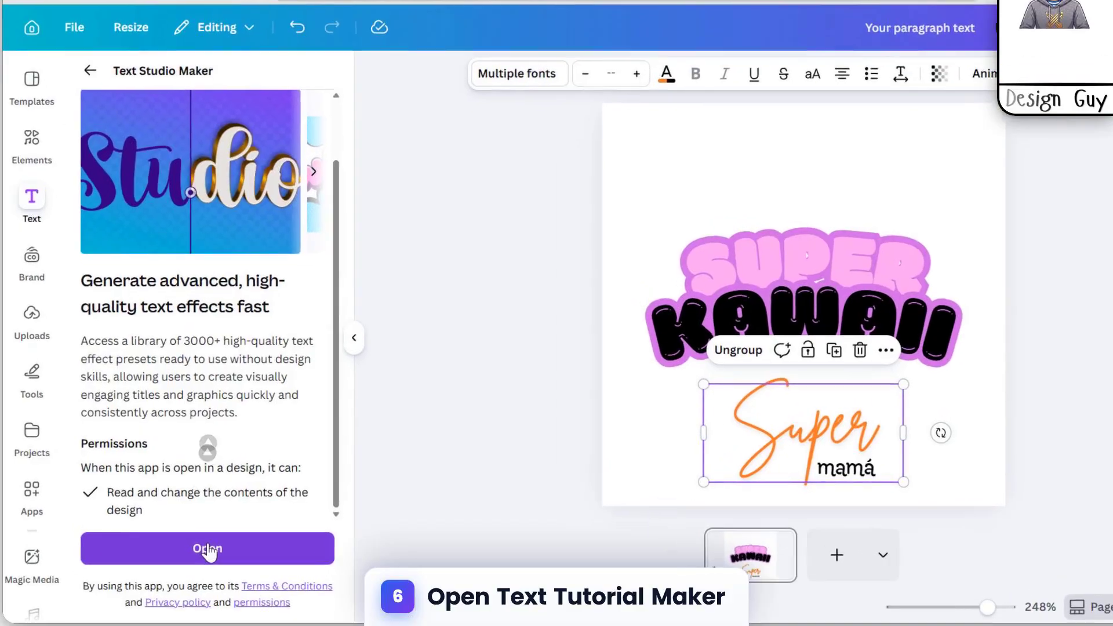
{"action": "left_click", "coordinate": [200, 530]}
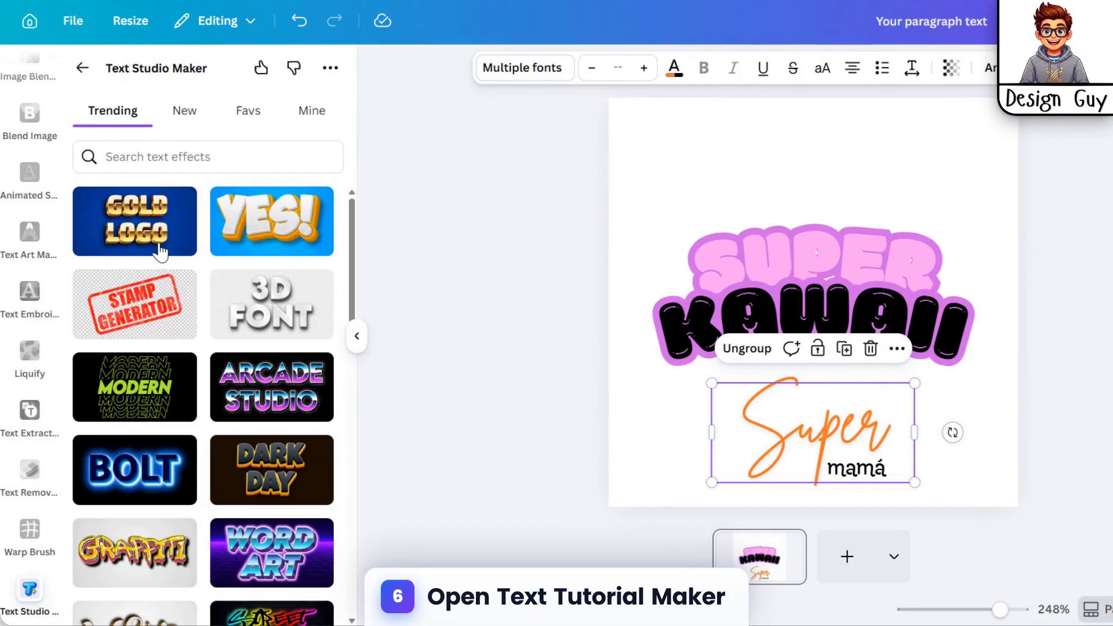
Step: Choose the Golden 3D effect, set its text to "Gold" and set its text curve to -58
{"action": "left_click", "coordinate": [113, 220]}
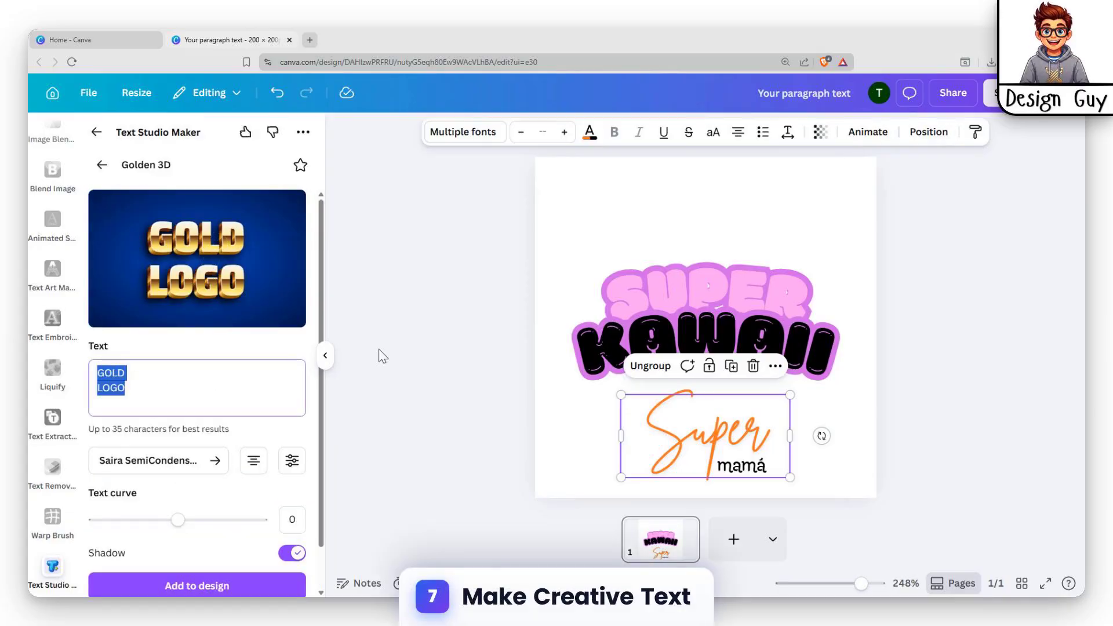
{"action": "type", "text": "G"}
{"action": "key", "text": "BackSpace"}
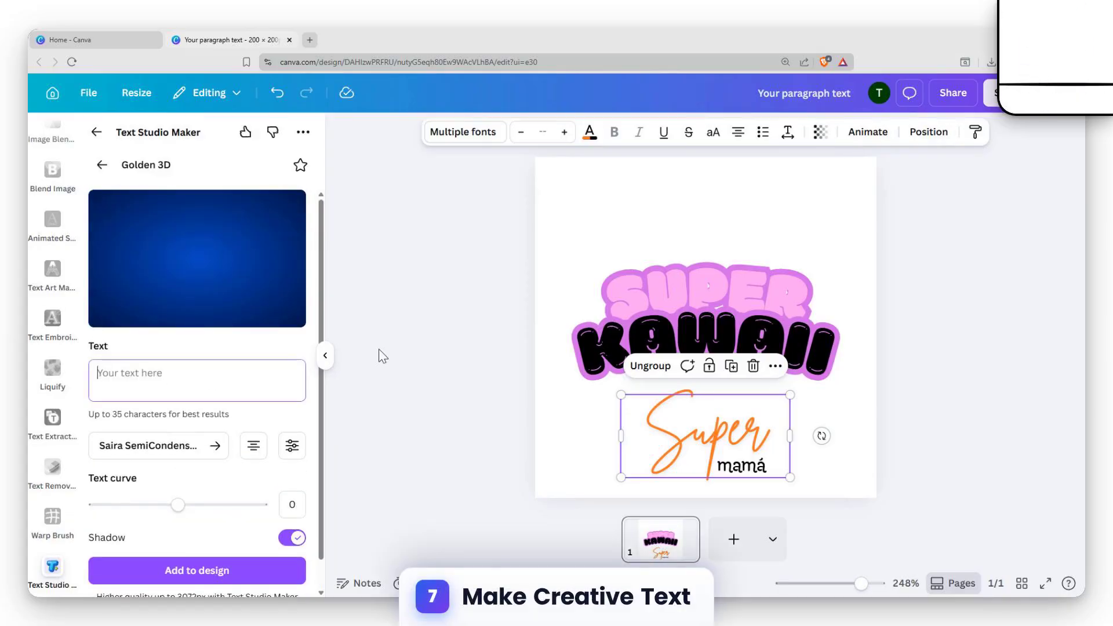
{"action": "type", "text": "Gold"}
{"action": "scroll", "coordinate": [189, 387], "scroll_direction": "down", "scroll_amount": 1}
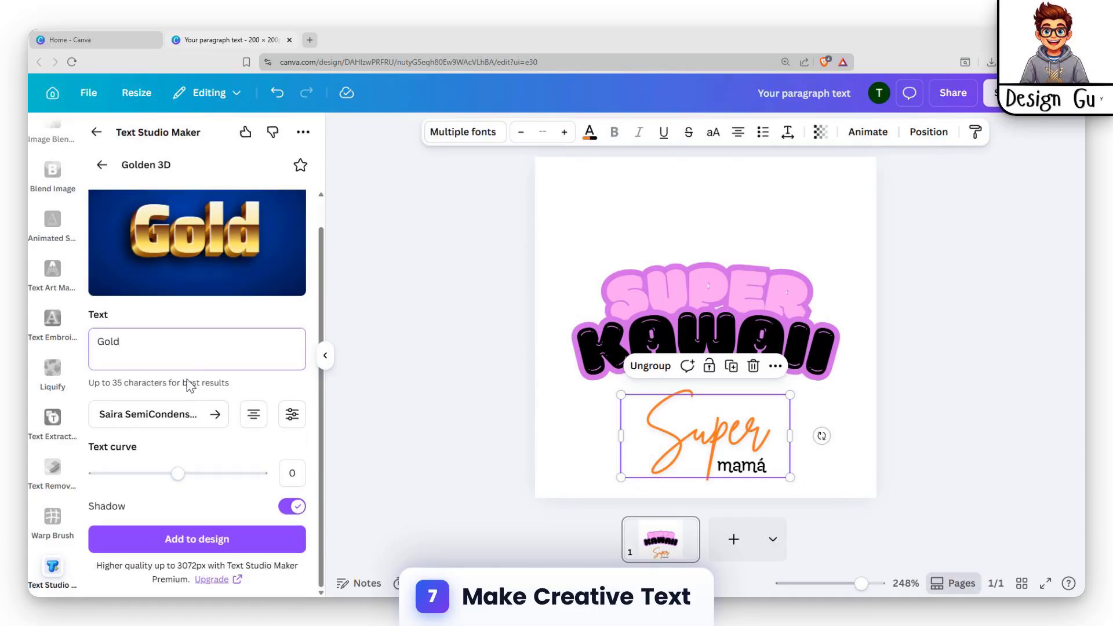
{"action": "mouse_move", "coordinate": [158, 481]}
{"action": "left_mouse_down"}
{"action": "mouse_move", "coordinate": [142, 474]}
{"action": "mouse_move", "coordinate": [259, 476]}
{"action": "mouse_move", "coordinate": [169, 481]}
{"action": "left_mouse_up"}
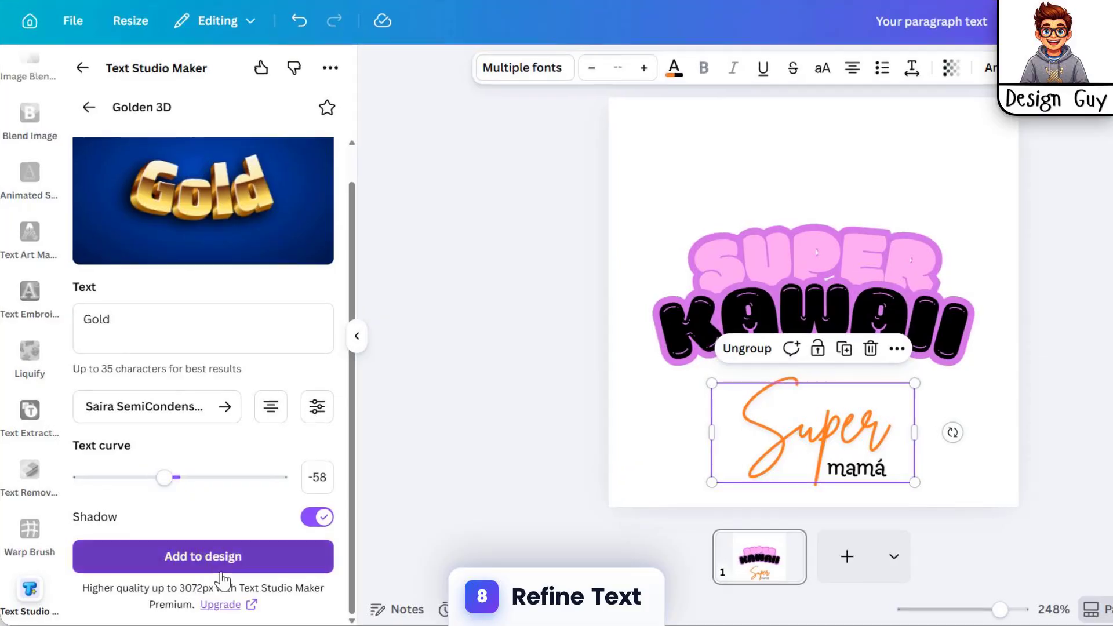
Step: Add the curved "Gold" text to the design and move it to the upper edge of the page
{"action": "left_click", "coordinate": [211, 537]}
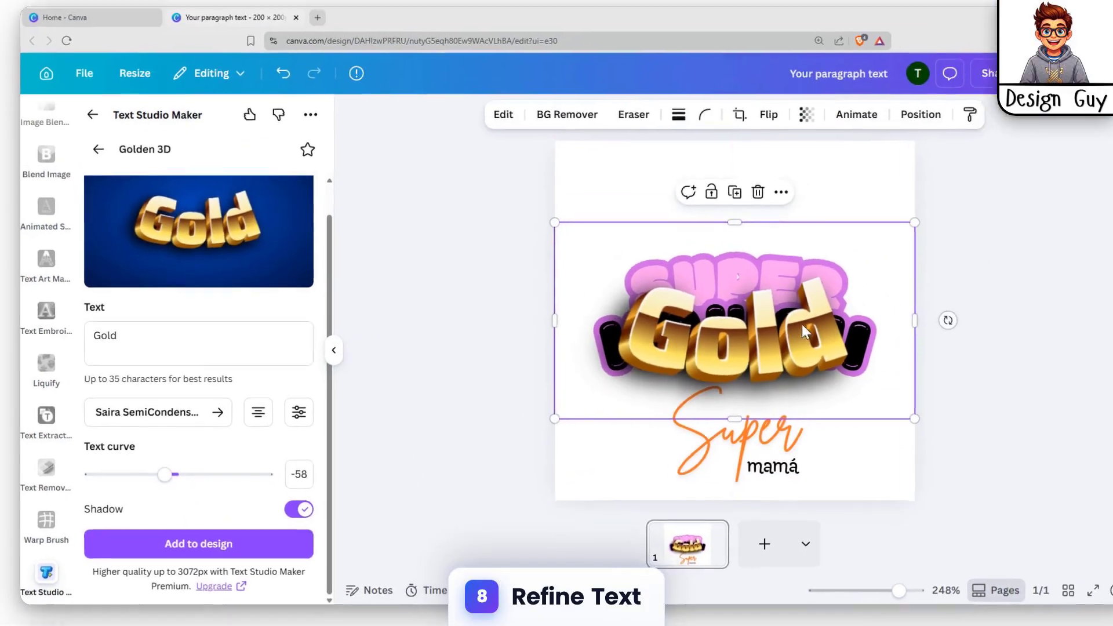
{"action": "left_click_drag", "start_coordinate": [849, 319], "coordinate": [847, 176]}
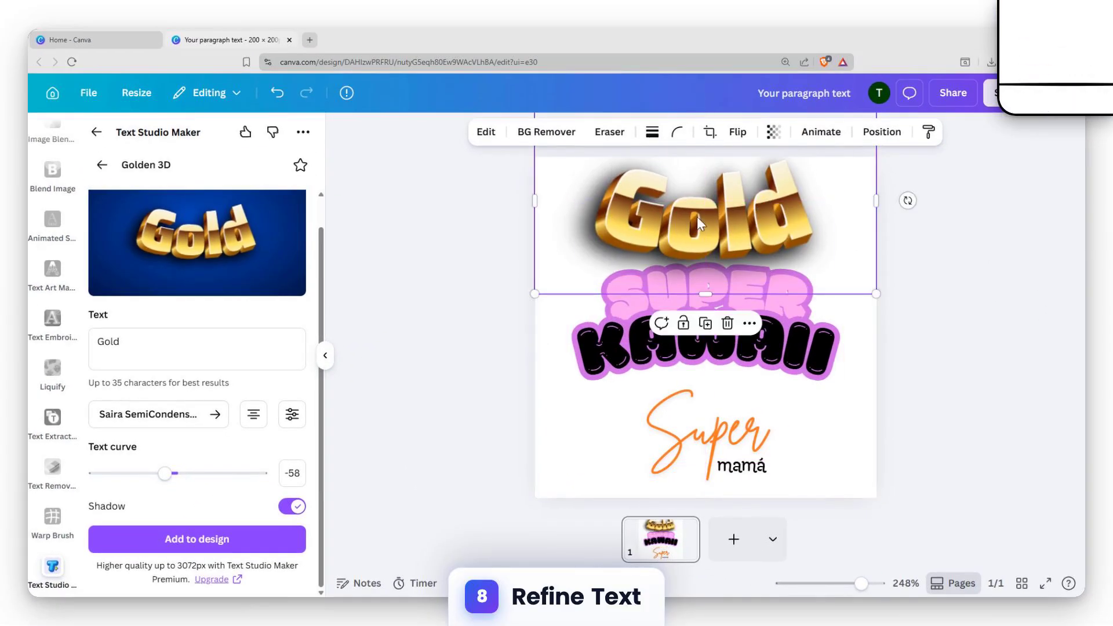
{"action": "left_click", "coordinate": [931, 215]}
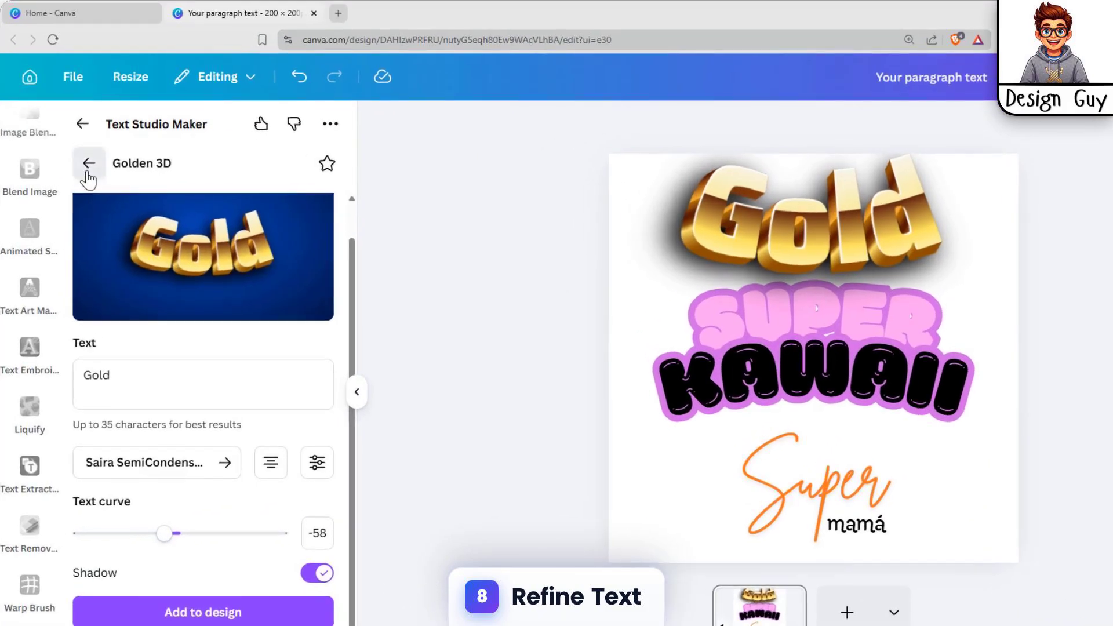
Step: Return to the trending text effects and open the Arcade effect with its sample text selected
{"action": "left_click", "coordinate": [102, 165]}
{"action": "scroll", "coordinate": [174, 414], "scroll_direction": "down", "scroll_amount": 5}
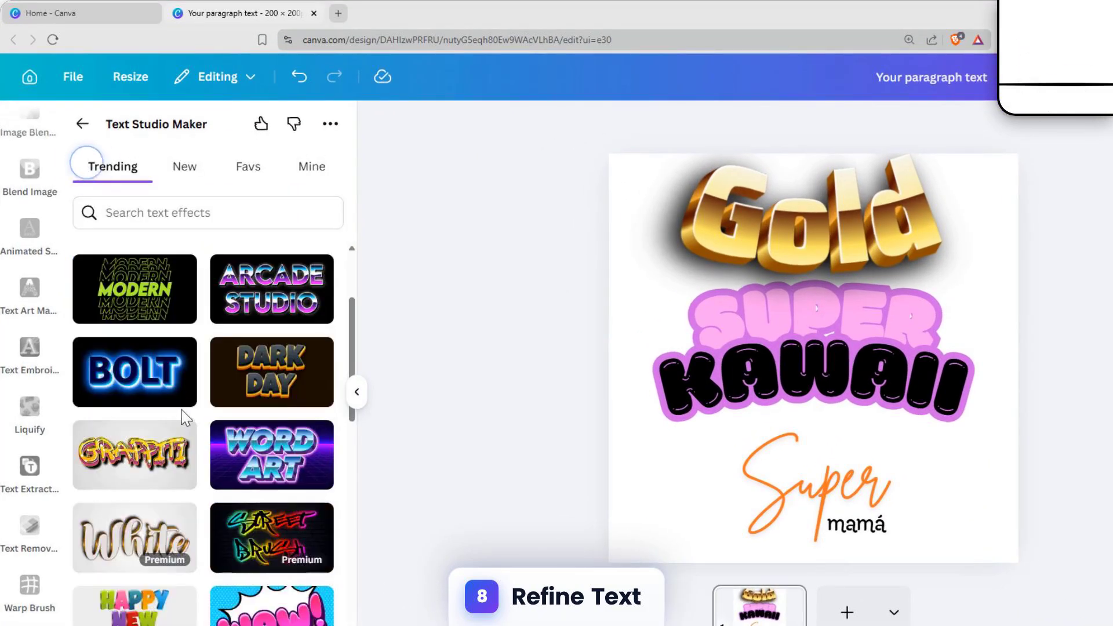
{"action": "scroll", "coordinate": [192, 394], "scroll_direction": "up", "scroll_amount": 3}
{"action": "left_click", "coordinate": [280, 305]}
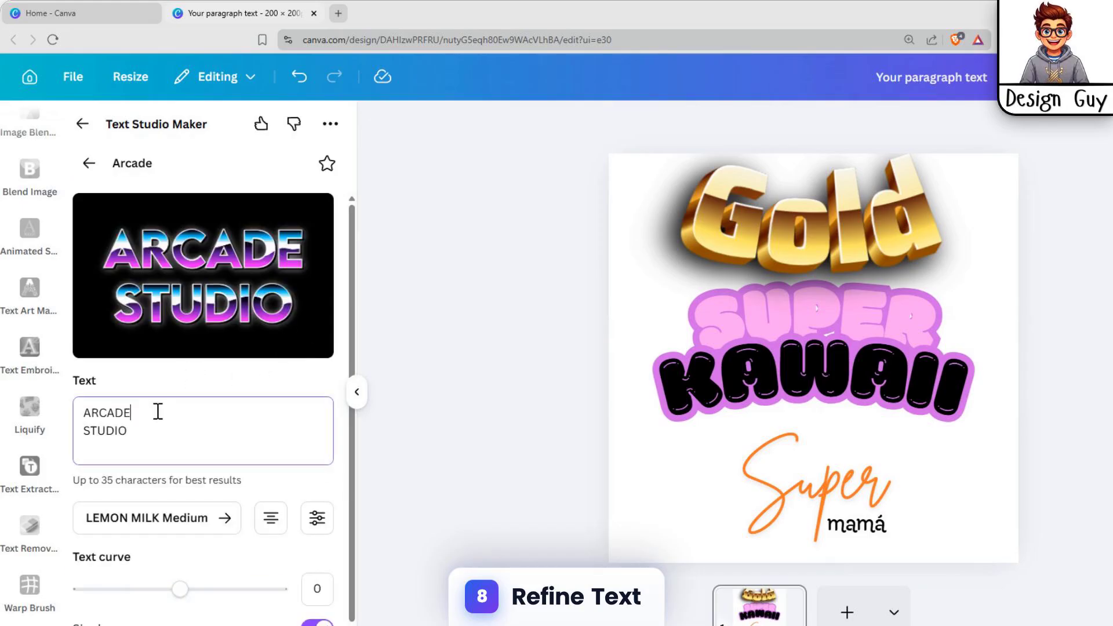
{"action": "key", "text": "ctrl+a"}
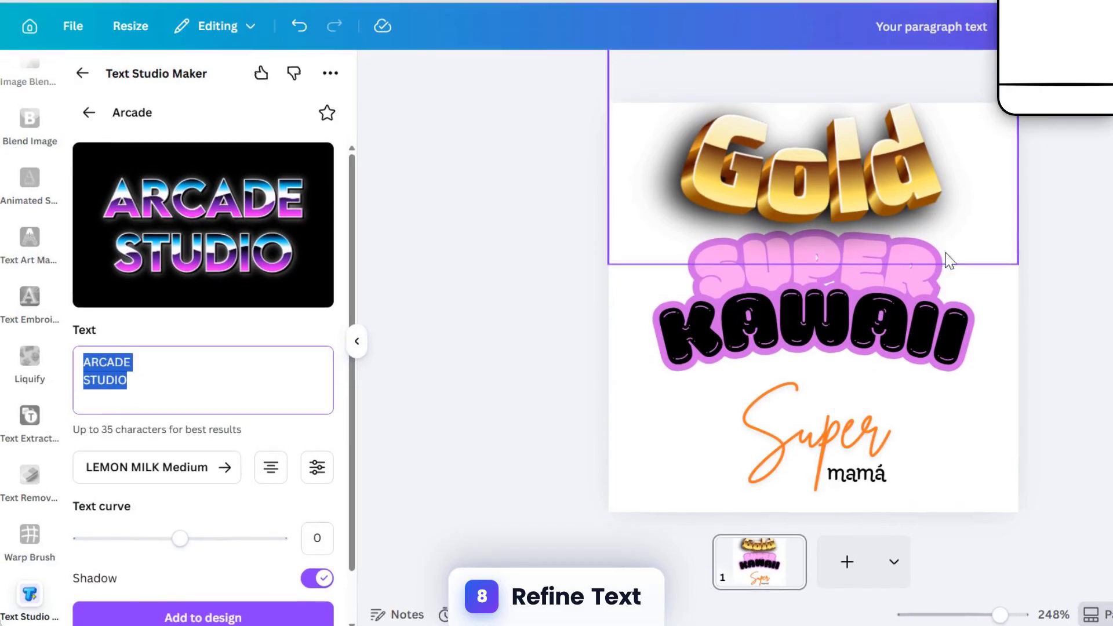
Step: Delete the Super Kawaii and "Super mamá" font combinations from the page
{"action": "left_click", "coordinate": [878, 323]}
{"action": "key", "text": "Delete"}
{"action": "left_click", "coordinate": [659, 414]}
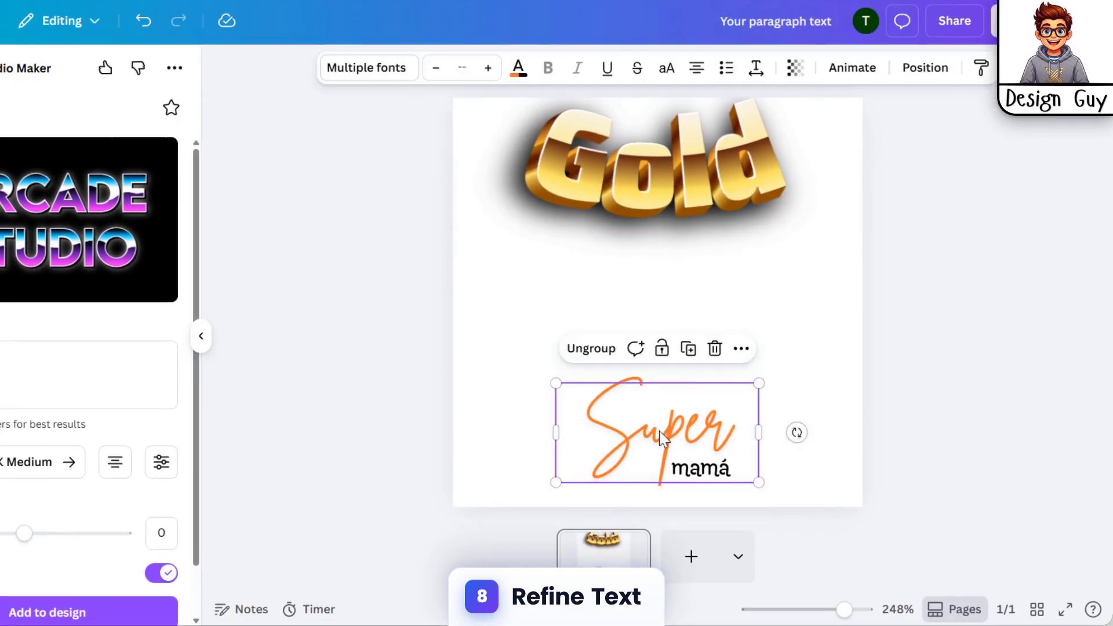
{"action": "key", "text": "Delete"}
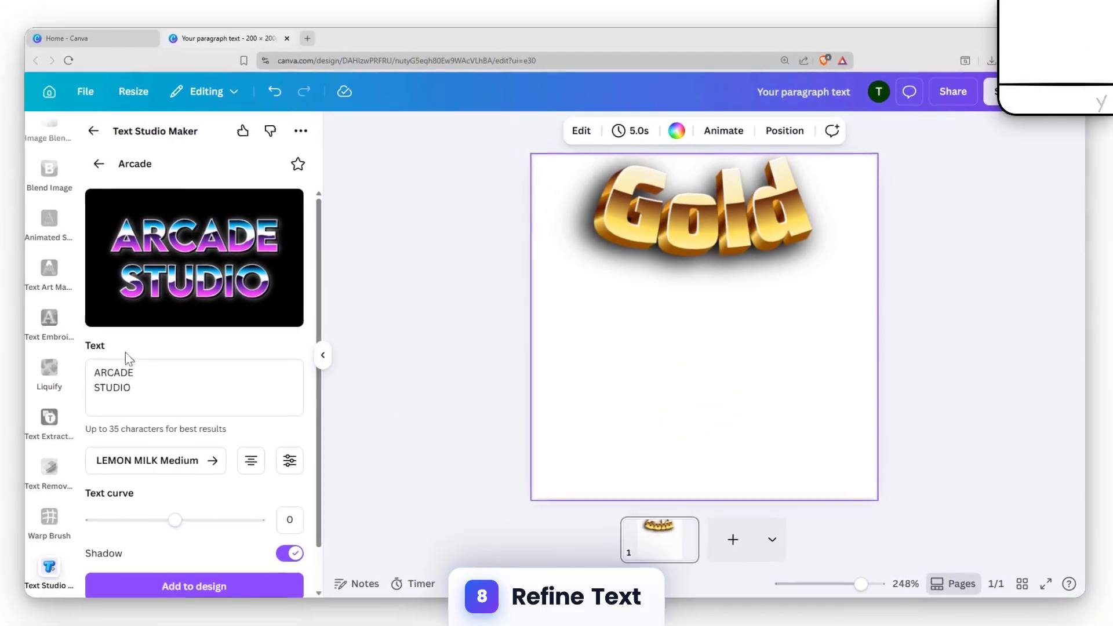
Step: Replace the Arcade effect's sample text with "Special"
{"action": "left_click", "coordinate": [70, 375]}
{"action": "key", "text": "ctrl+a"}
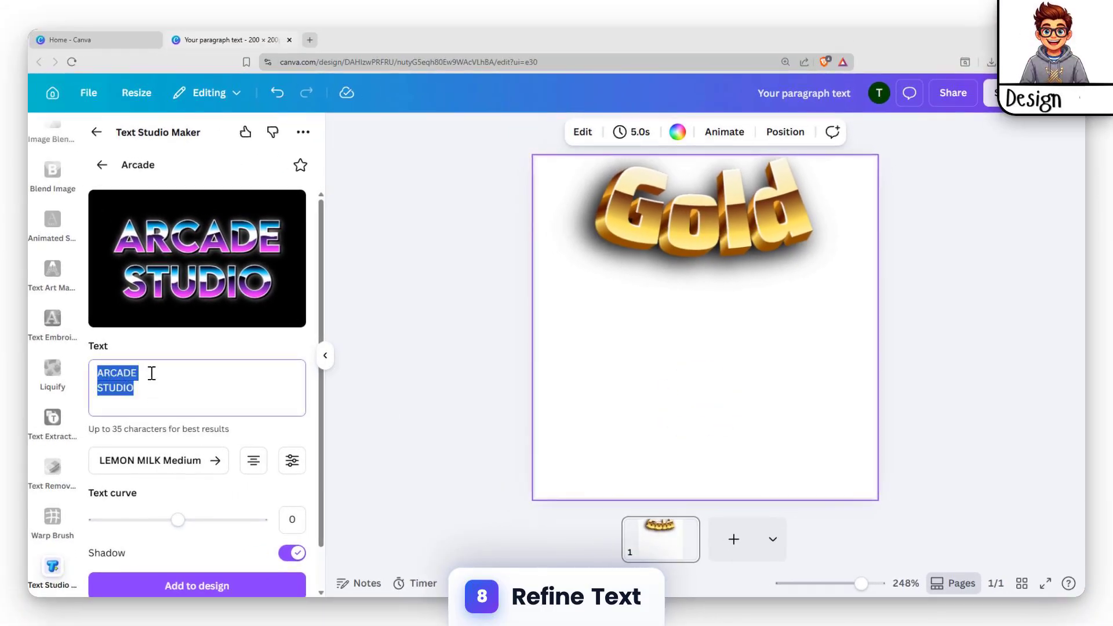
{"action": "type", "text": "Spe"}
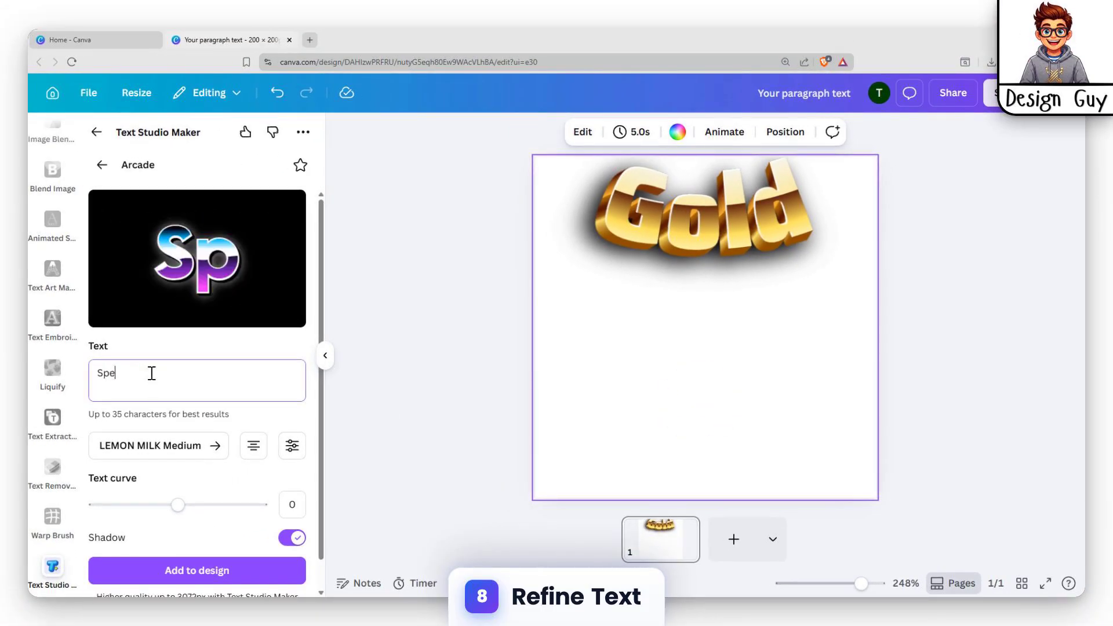
{"action": "type", "text": "cial"}
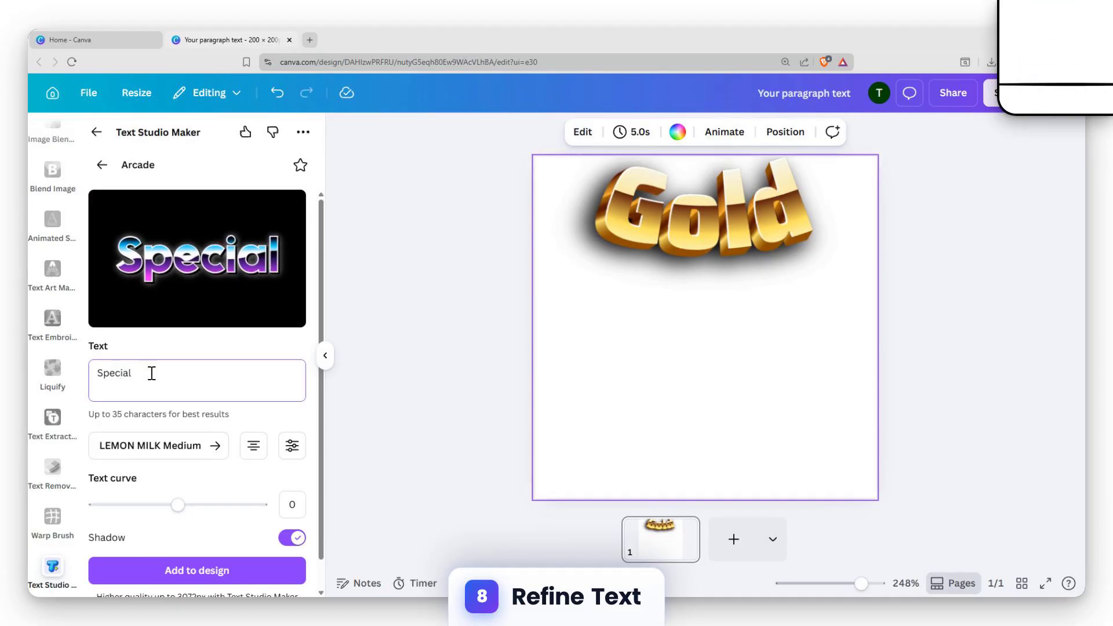
Step: Add the Arcade "Special" text to the design and move it near the lower edge of the page
{"action": "left_click", "coordinate": [174, 570]}
{"action": "left_click_drag", "start_coordinate": [671, 346], "coordinate": [671, 450]}
{"action": "left_click", "coordinate": [847, 302]}
Step: Browse the trending text effects and open the Premium offer from effects such as Street Brush, returning to the effects list
{"action": "scroll", "coordinate": [260, 394], "scroll_direction": "down", "scroll_amount": 1}
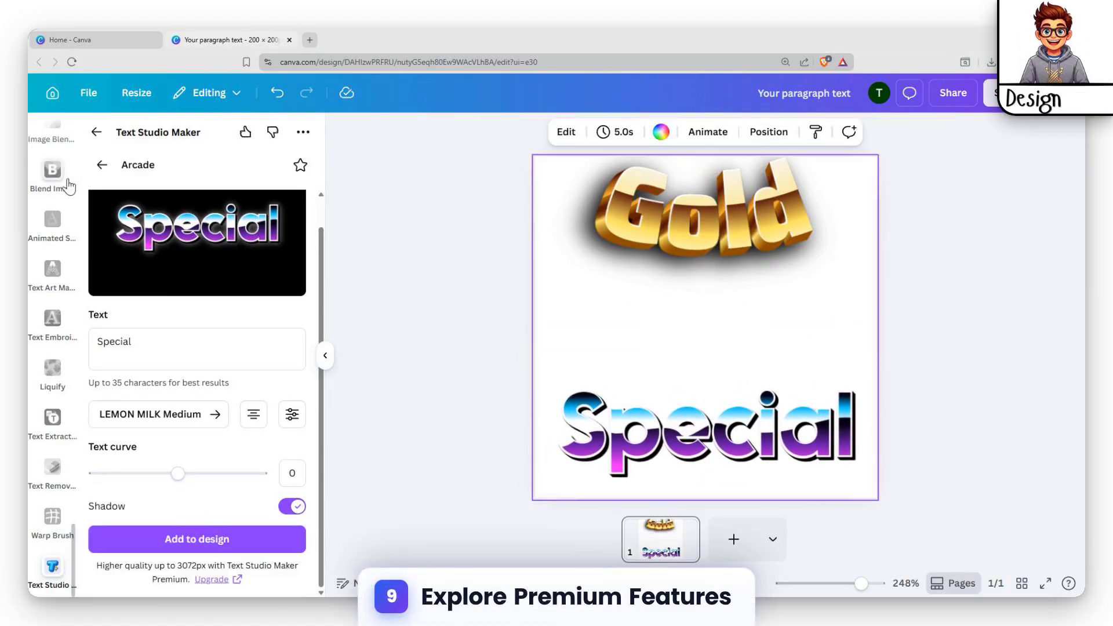
{"action": "left_click", "coordinate": [102, 165]}
{"action": "scroll", "coordinate": [173, 377], "scroll_direction": "down", "scroll_amount": 2}
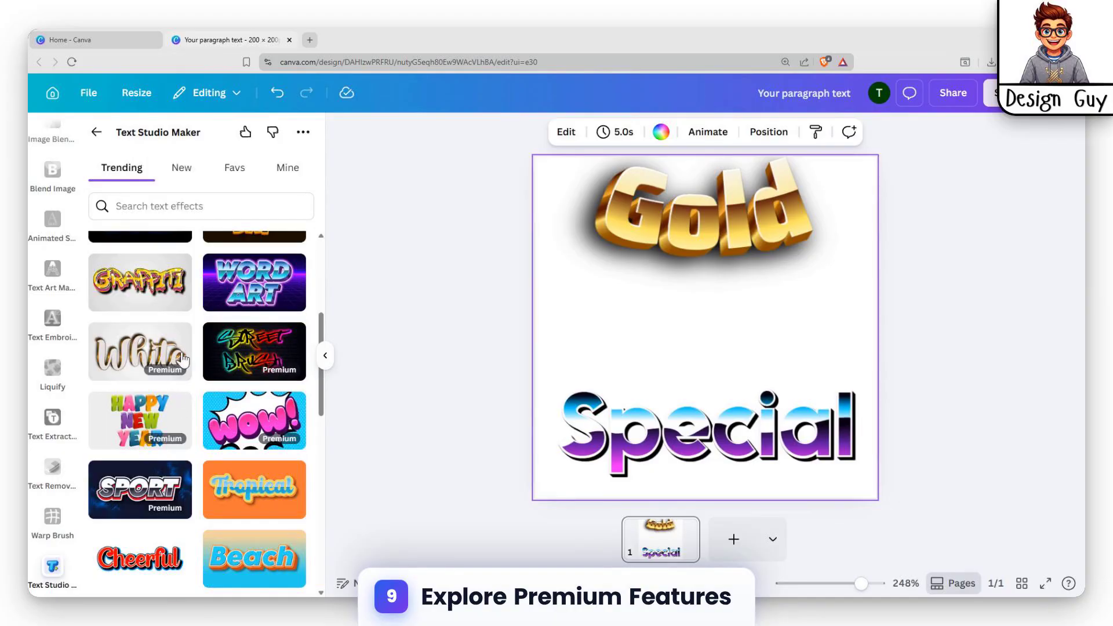
{"action": "left_click", "coordinate": [248, 353]}
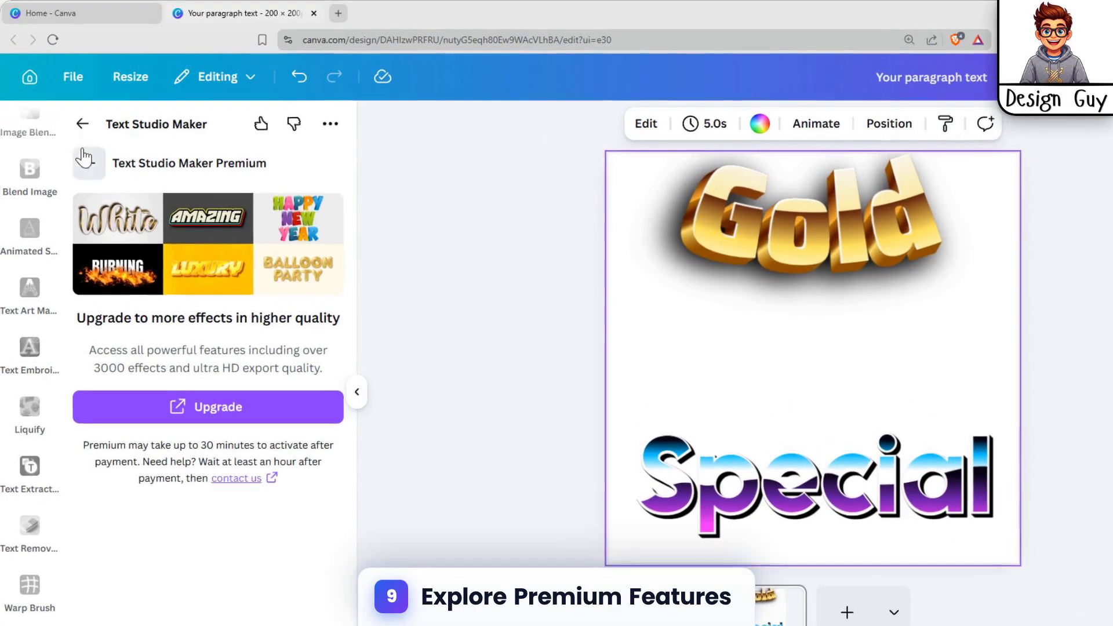
{"action": "left_click", "coordinate": [102, 165]}
{"action": "scroll", "coordinate": [249, 400], "scroll_direction": "down", "scroll_amount": 2}
{"action": "left_click", "coordinate": [262, 328]}
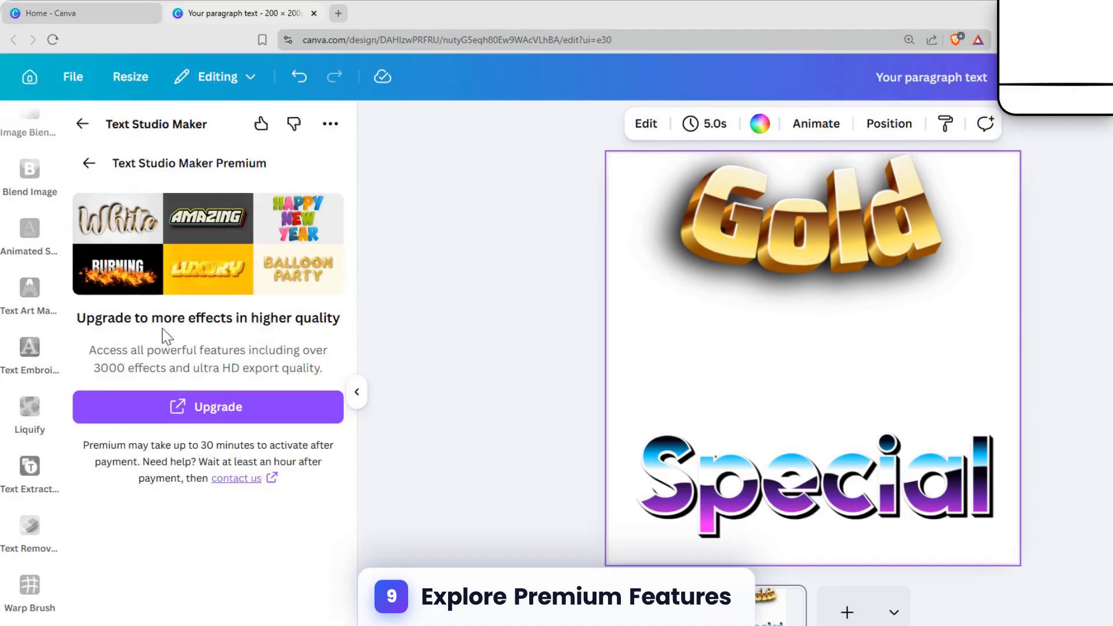
{"action": "left_click", "coordinate": [88, 158]}
Step: Add "Call Me" in the red Cheerful retro comic outline effect to the page, placed between "Gold" and "Special"
{"action": "left_click", "coordinate": [138, 481]}
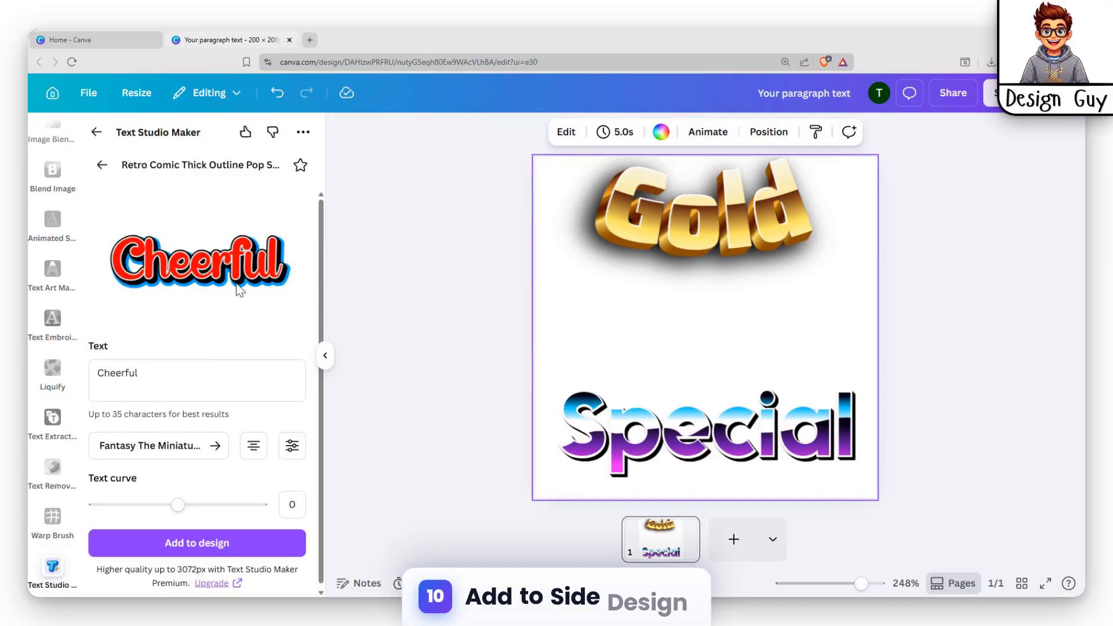
{"action": "left_click", "coordinate": [169, 364]}
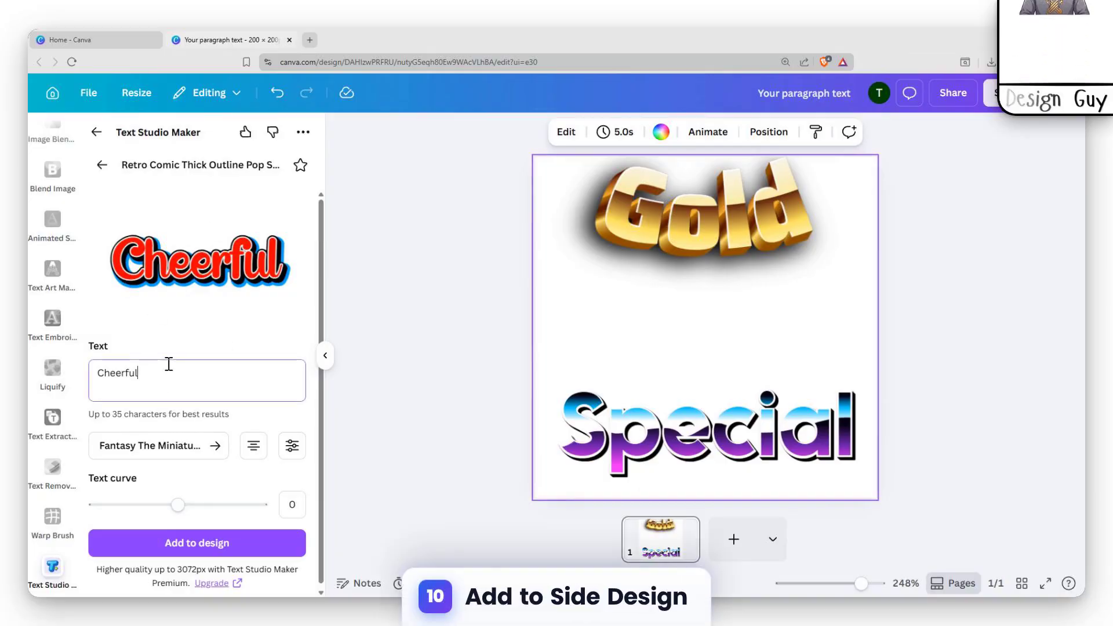
{"action": "key", "text": "BackSpace"}
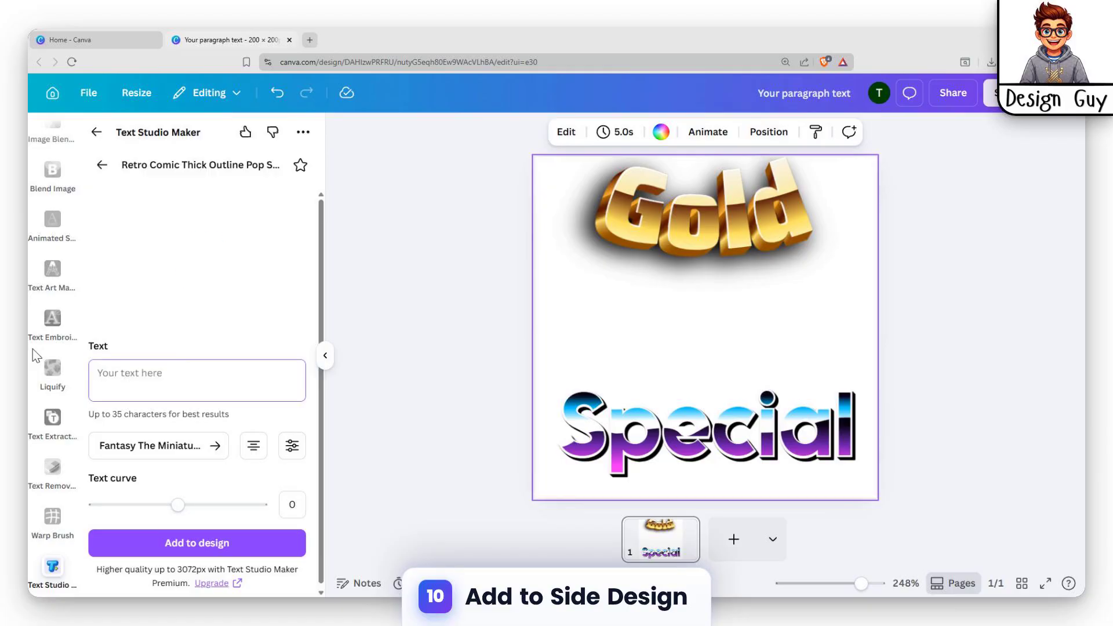
{"action": "type", "text": "Ca"}
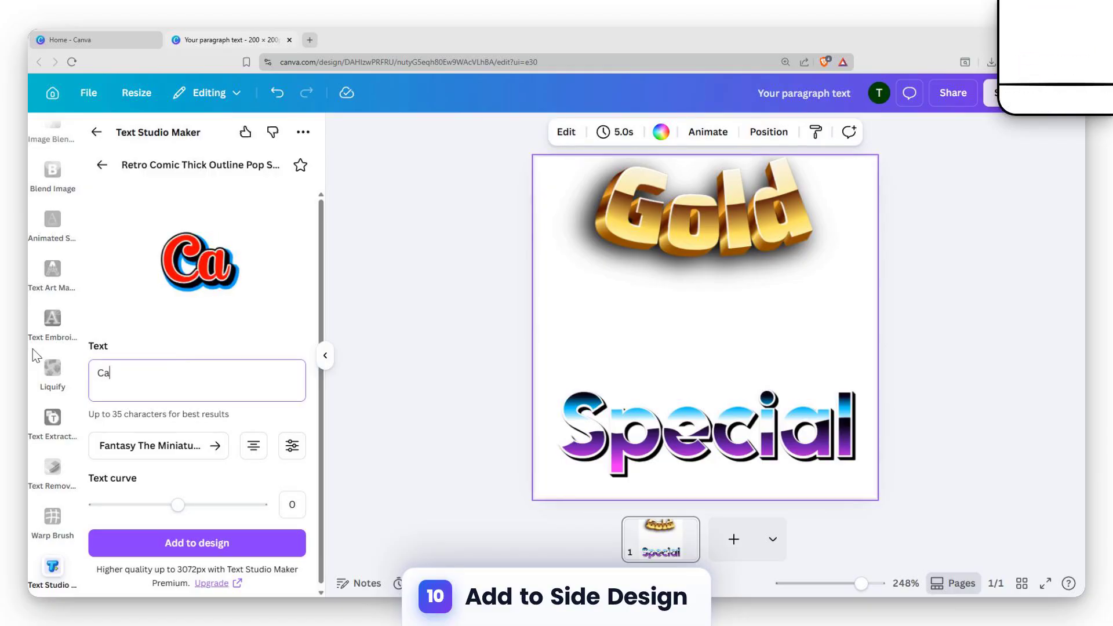
{"action": "type", "text": "ll Me"}
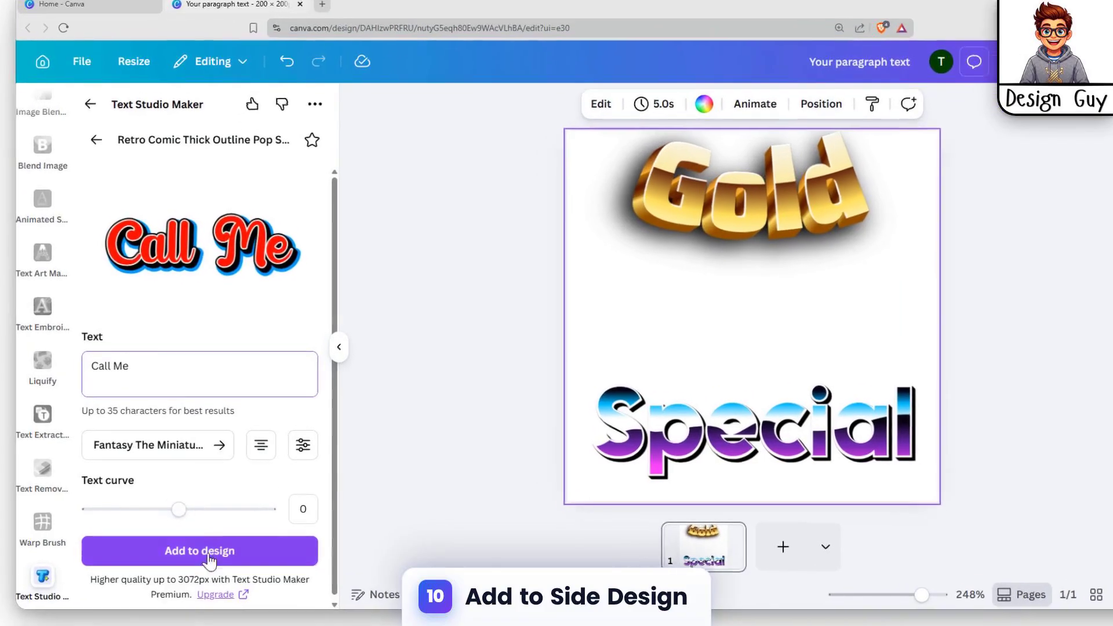
{"action": "left_click", "coordinate": [211, 542]}
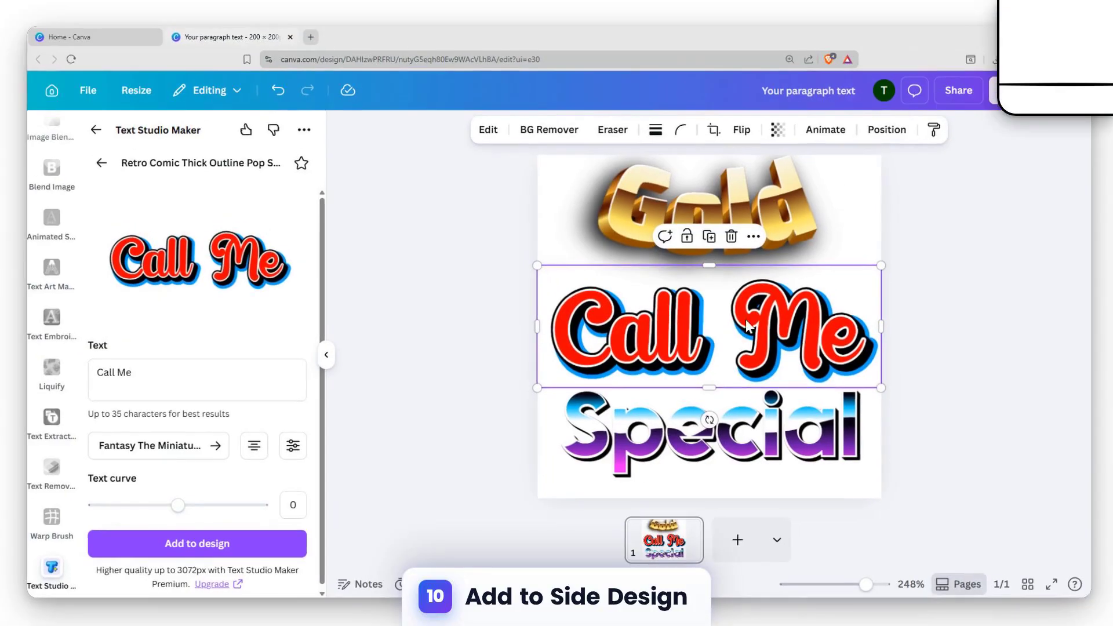
{"action": "left_click", "coordinate": [924, 226]}
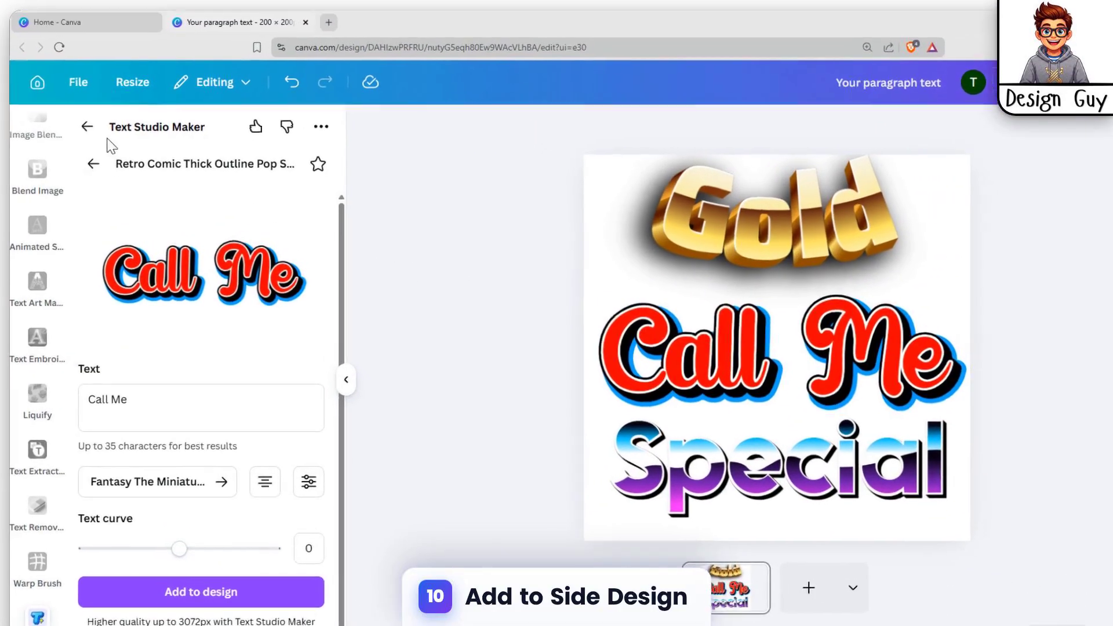
Step: Leave Text Studio Maker and look through the list of available text apps
{"action": "left_click", "coordinate": [97, 131]}
{"action": "scroll", "coordinate": [176, 308], "scroll_direction": "down", "scroll_amount": 5}
{"action": "scroll", "coordinate": [179, 338], "scroll_direction": "up", "scroll_amount": 5}
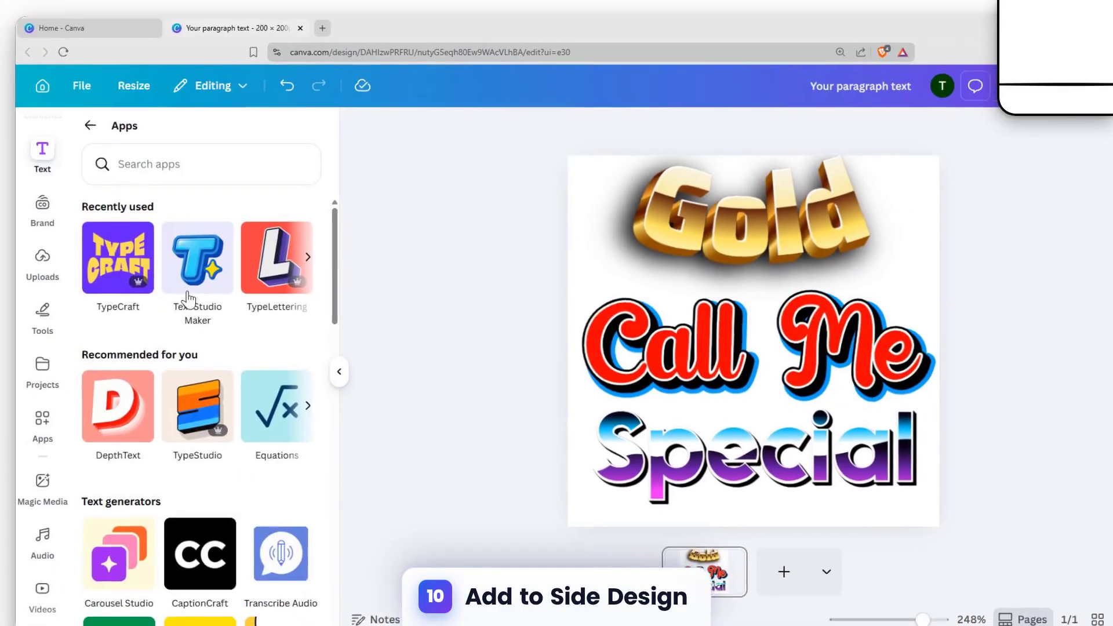
{"action": "scroll", "coordinate": [277, 329], "scroll_direction": "down", "scroll_amount": 2}
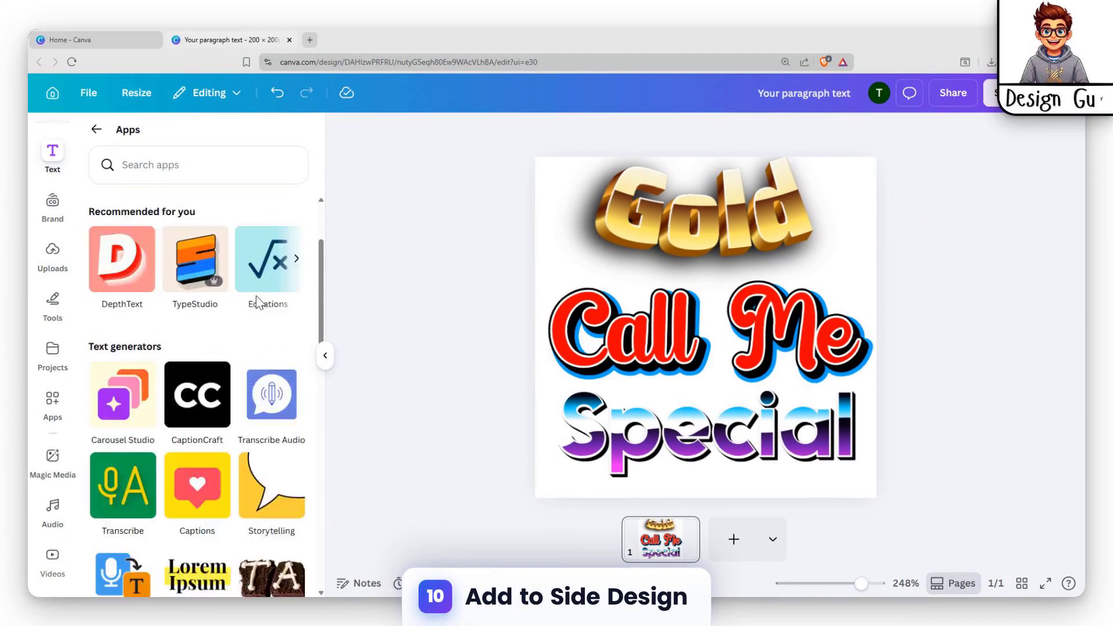
{"action": "scroll", "coordinate": [257, 308], "scroll_direction": "up", "scroll_amount": 2}
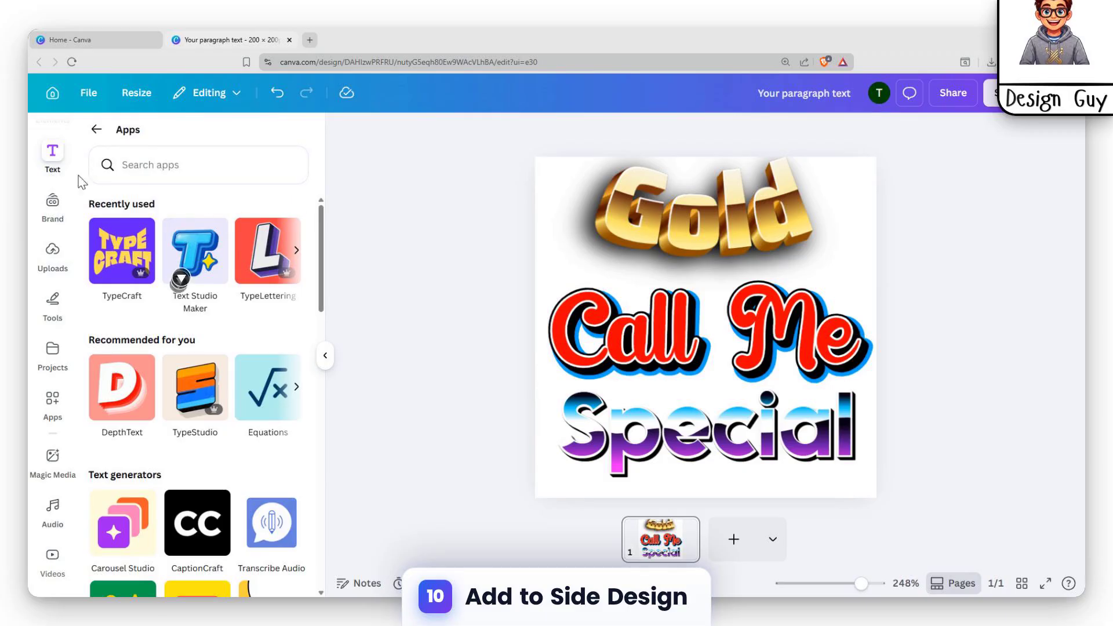
Step: Open the text options and browse the available font combinations for other styles
{"action": "left_click", "coordinate": [53, 155]}
{"action": "scroll", "coordinate": [152, 222], "scroll_direction": "up", "scroll_amount": 5}
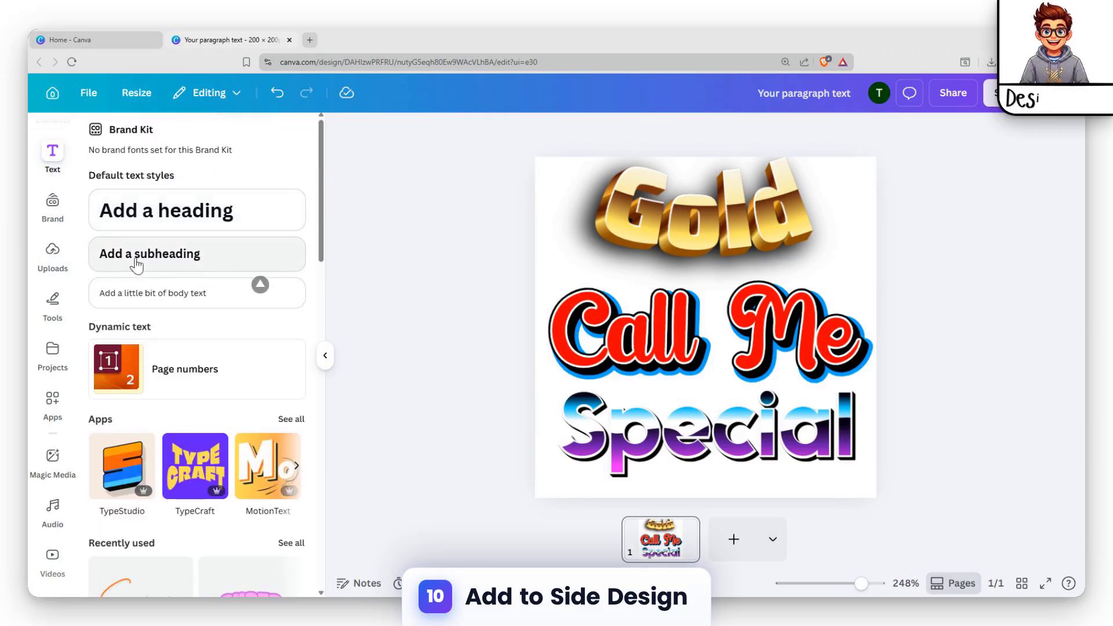
{"action": "scroll", "coordinate": [258, 318], "scroll_direction": "down", "scroll_amount": 2}
{"action": "scroll", "coordinate": [285, 301], "scroll_direction": "down", "scroll_amount": 4}
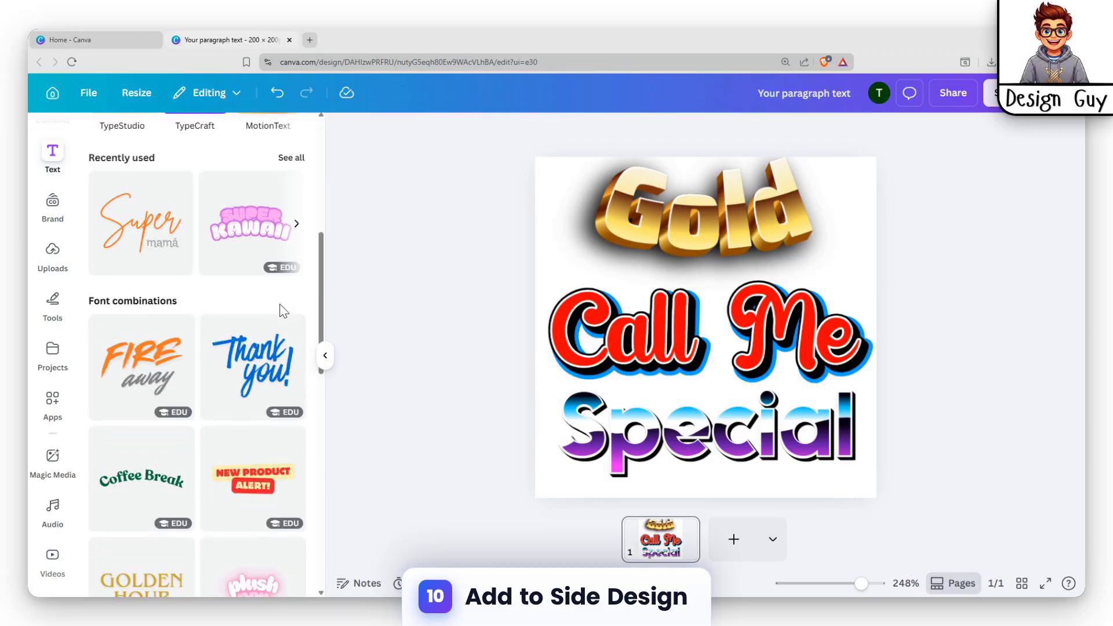
{"action": "scroll", "coordinate": [197, 304], "scroll_direction": "down", "scroll_amount": 6}
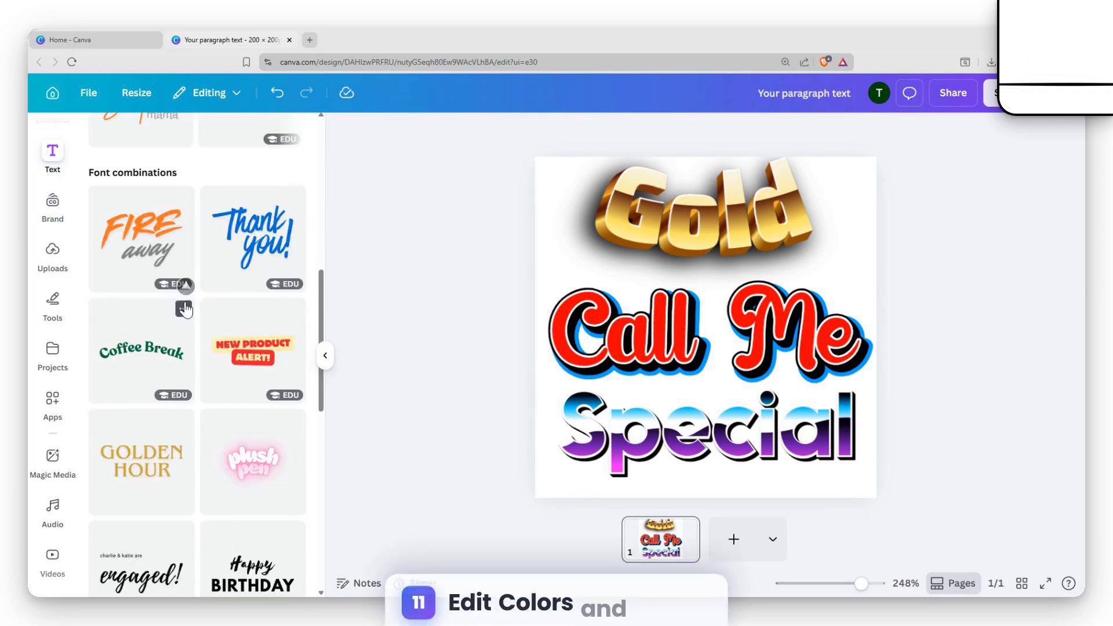
{"action": "scroll", "coordinate": [177, 314], "scroll_direction": "down", "scroll_amount": 20}
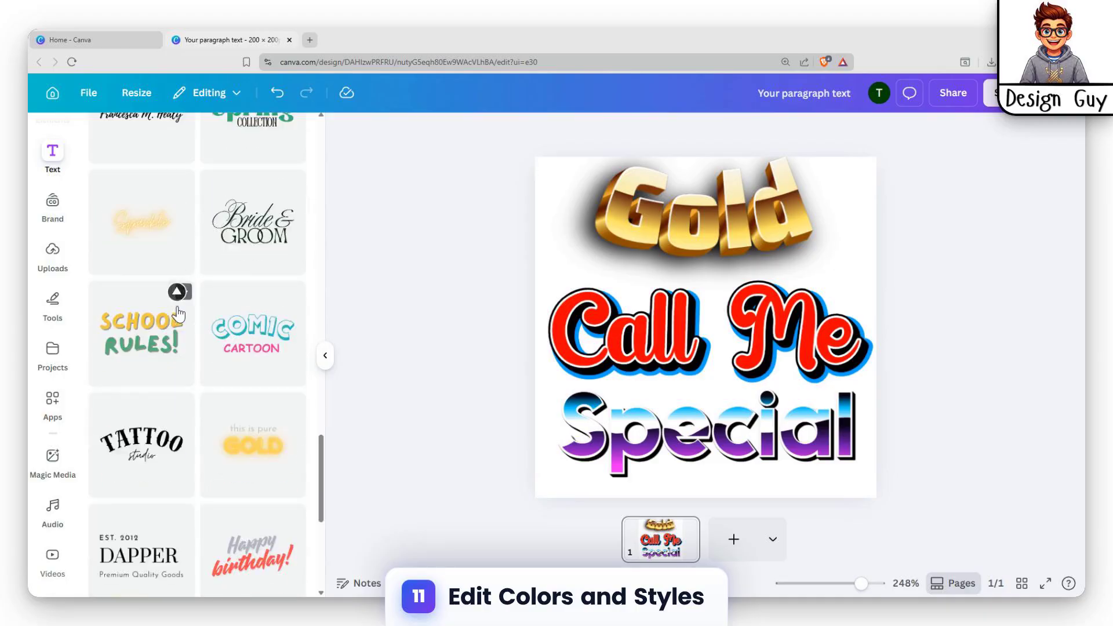
{"action": "scroll", "coordinate": [178, 312], "scroll_direction": "down", "scroll_amount": 6}
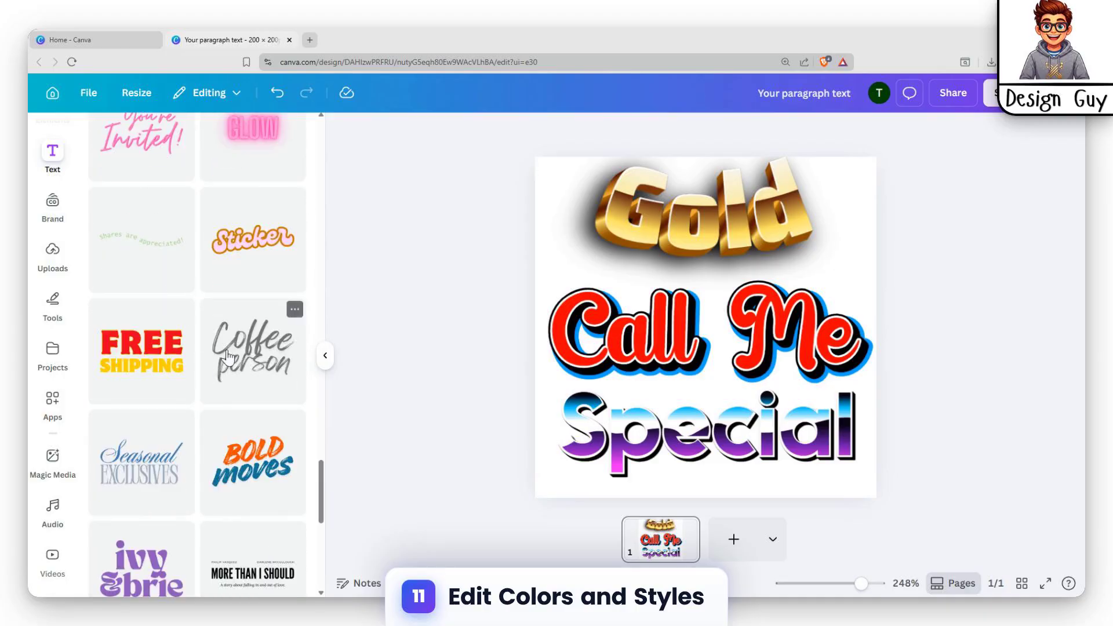
{"action": "scroll", "coordinate": [220, 348], "scroll_direction": "down", "scroll_amount": 4}
{"action": "scroll", "coordinate": [177, 266], "scroll_direction": "down", "scroll_amount": 14}
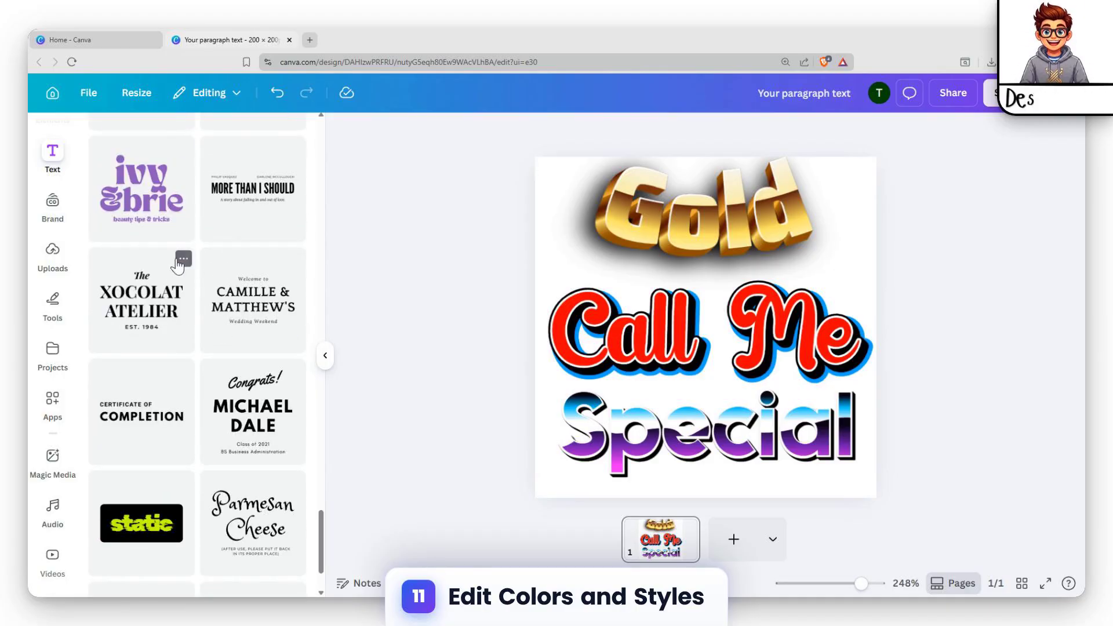
{"action": "scroll", "coordinate": [195, 266], "scroll_direction": "down", "scroll_amount": 6}
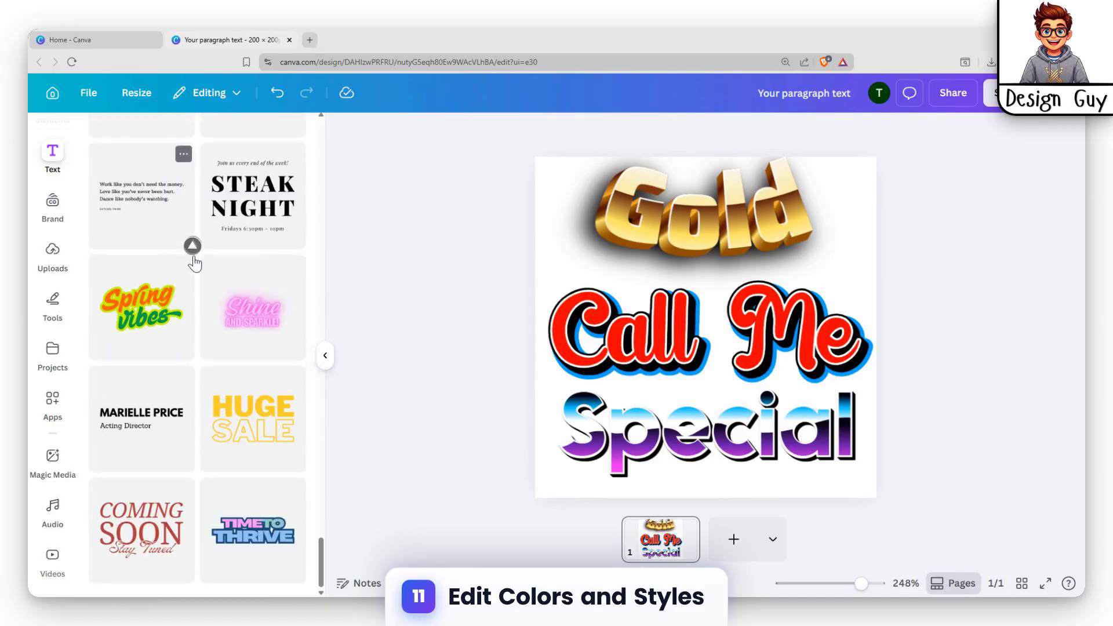
{"action": "scroll", "coordinate": [232, 261], "scroll_direction": "down", "scroll_amount": 10}
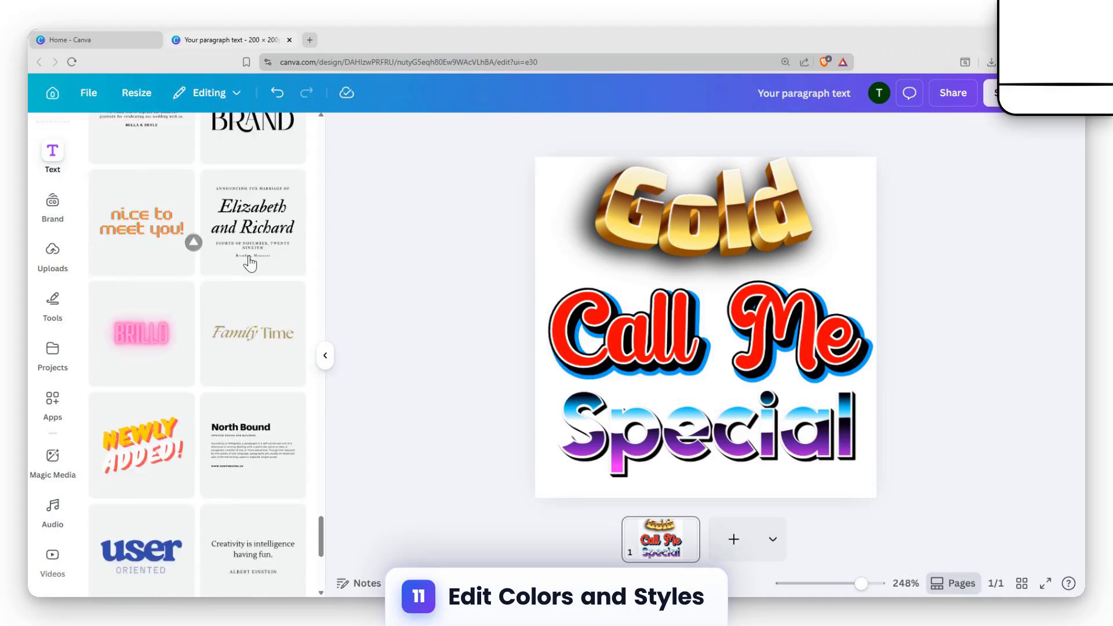
{"action": "scroll", "coordinate": [249, 264], "scroll_direction": "down", "scroll_amount": 2}
{"action": "scroll", "coordinate": [165, 317], "scroll_direction": "down", "scroll_amount": 6}
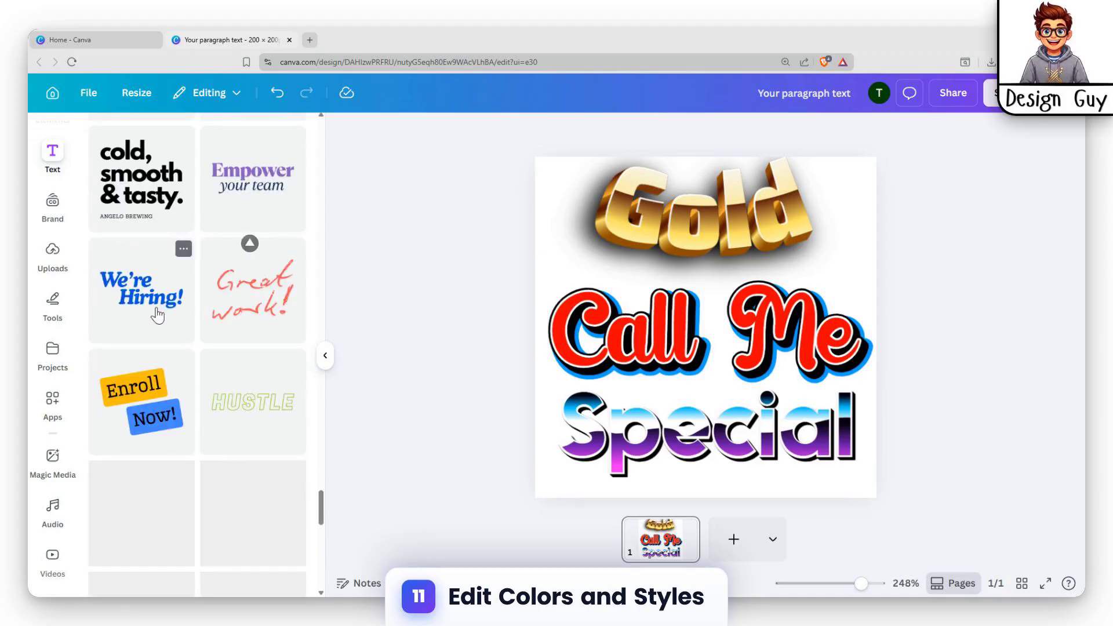
{"action": "scroll", "coordinate": [155, 396], "scroll_direction": "down", "scroll_amount": 4}
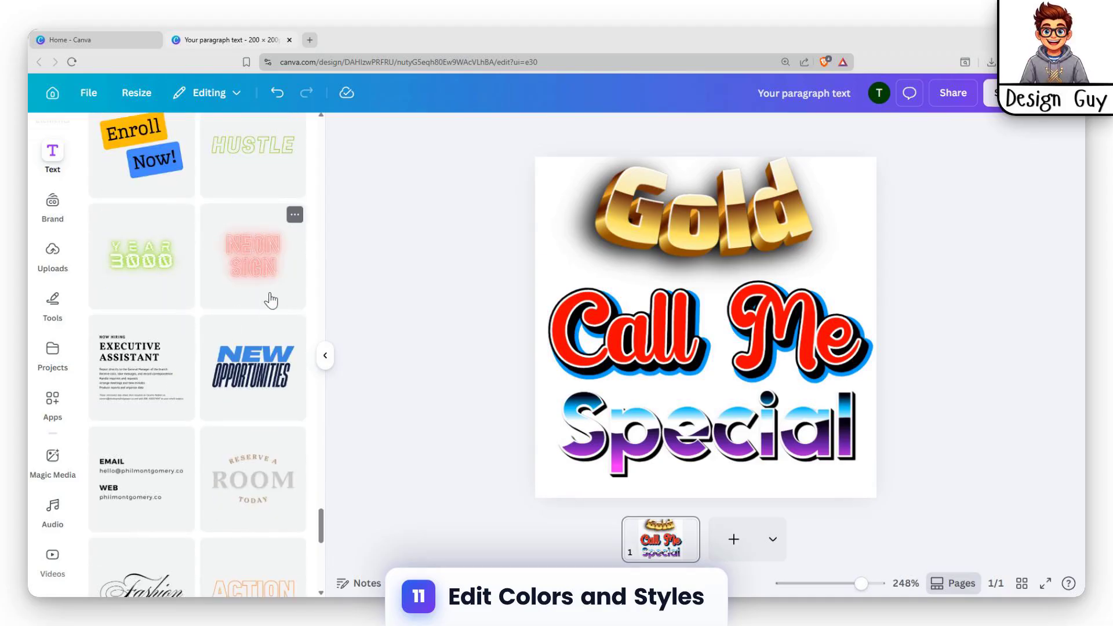
{"action": "scroll", "coordinate": [270, 301], "scroll_direction": "down", "scroll_amount": 18}
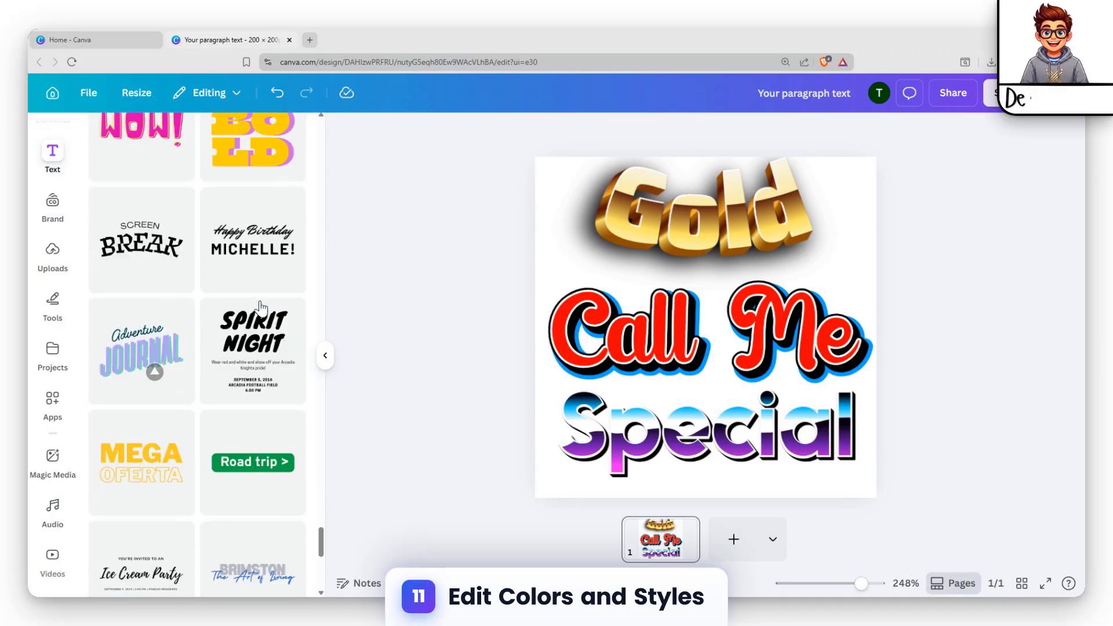
{"action": "scroll", "coordinate": [236, 295], "scroll_direction": "down", "scroll_amount": 4}
{"action": "scroll", "coordinate": [240, 299], "scroll_direction": "up", "scroll_amount": 9}
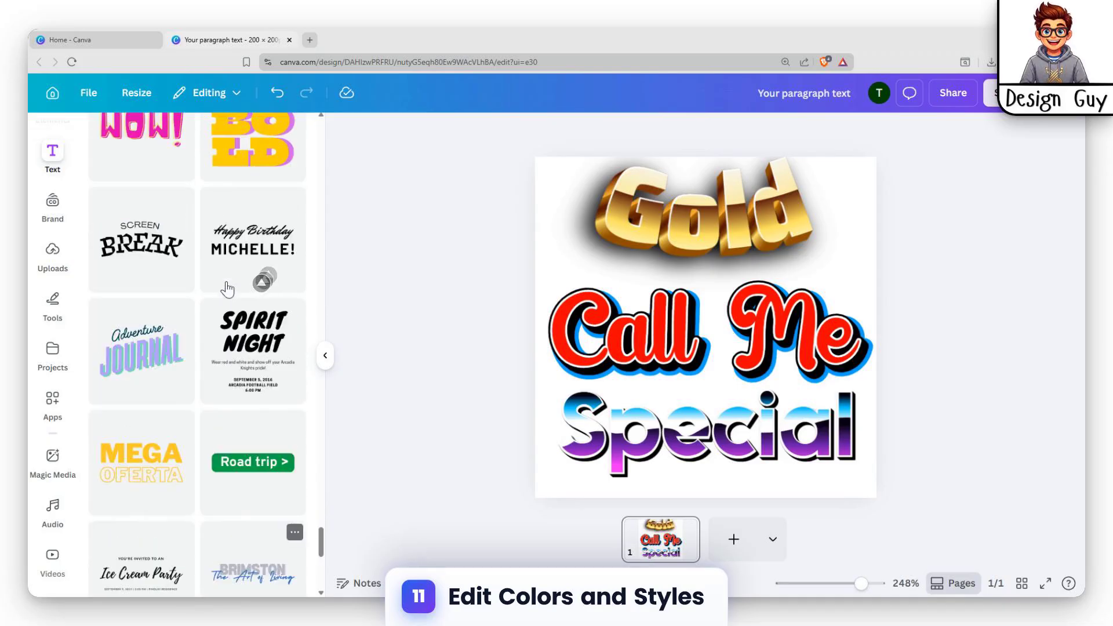
{"action": "scroll", "coordinate": [252, 313], "scroll_direction": "down", "scroll_amount": 12}
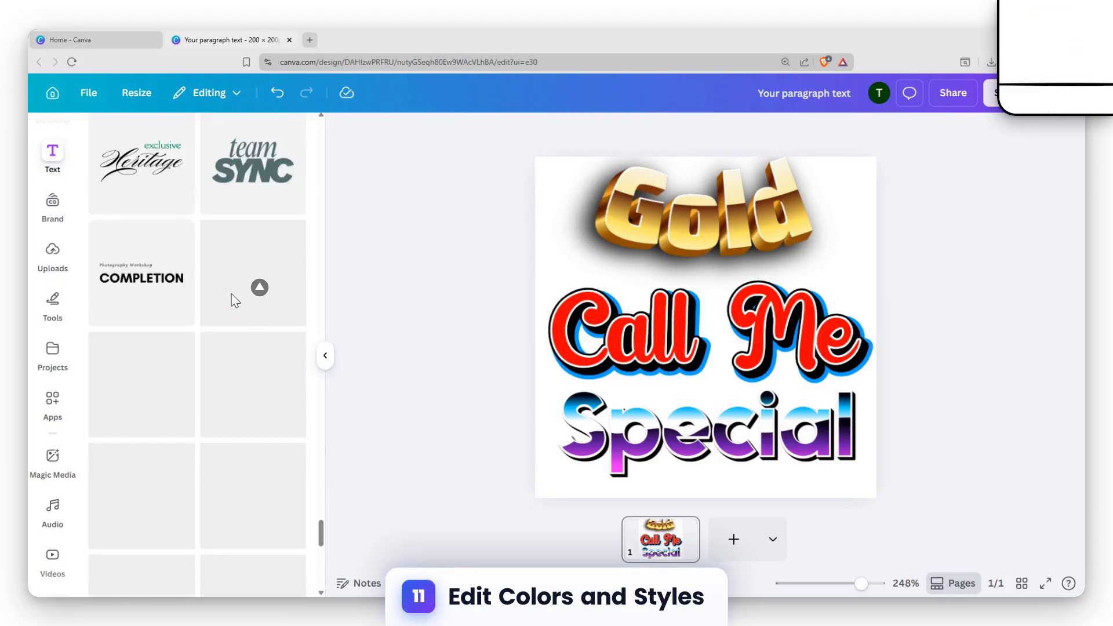
{"action": "scroll", "coordinate": [231, 298], "scroll_direction": "up", "scroll_amount": 3}
{"action": "scroll", "coordinate": [274, 284], "scroll_direction": "down", "scroll_amount": 5}
{"action": "scroll", "coordinate": [278, 284], "scroll_direction": "up", "scroll_amount": 15}
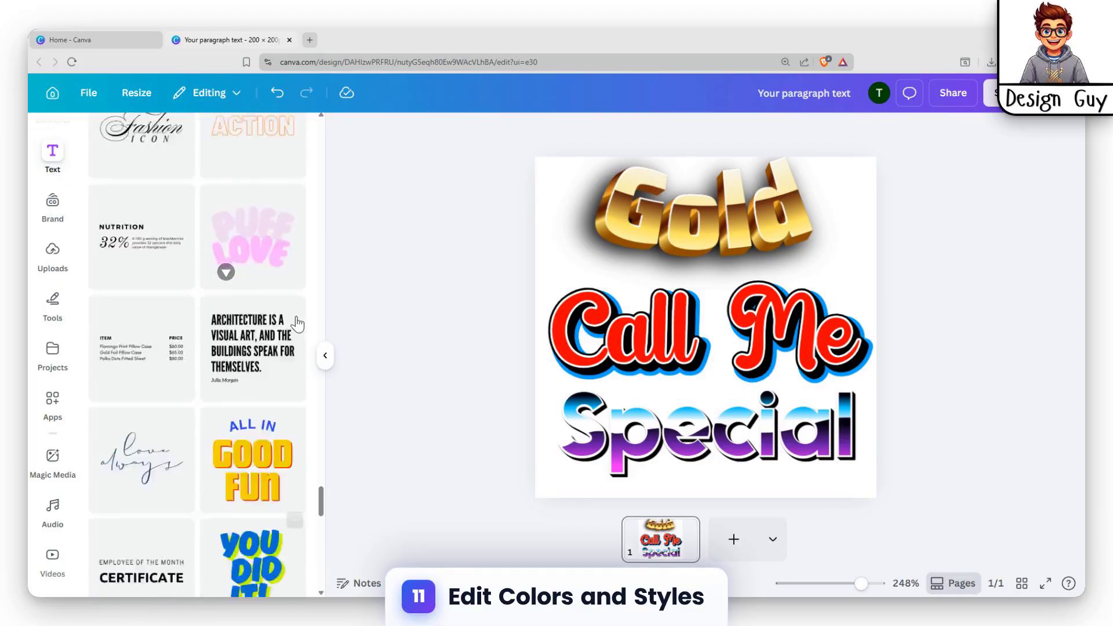
{"action": "scroll", "coordinate": [305, 328], "scroll_direction": "up", "scroll_amount": 8}
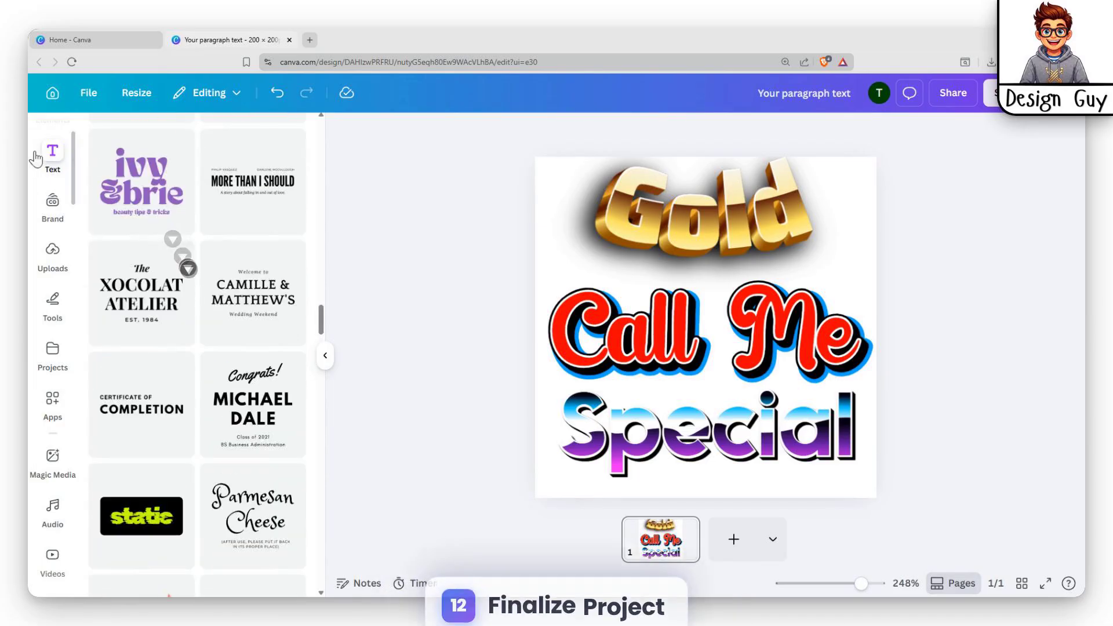
{"action": "left_click", "coordinate": [53, 202]}
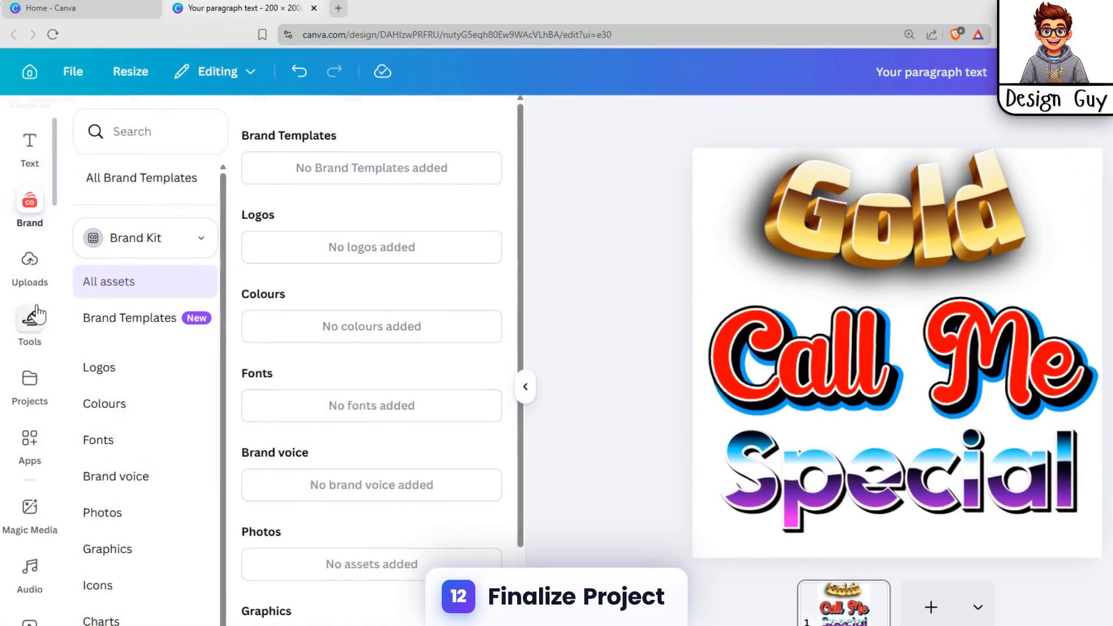
{"action": "left_click", "coordinate": [53, 298]}
{"action": "left_click", "coordinate": [55, 348]}
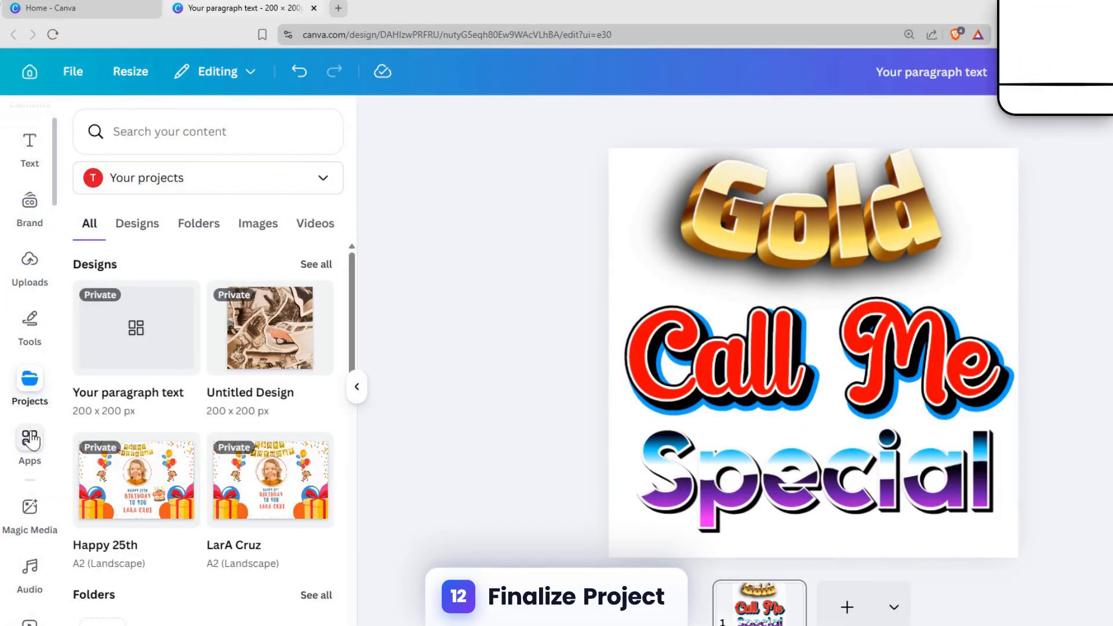
Step: Return to the text options and show the full list of text apps
{"action": "left_click", "coordinate": [30, 148]}
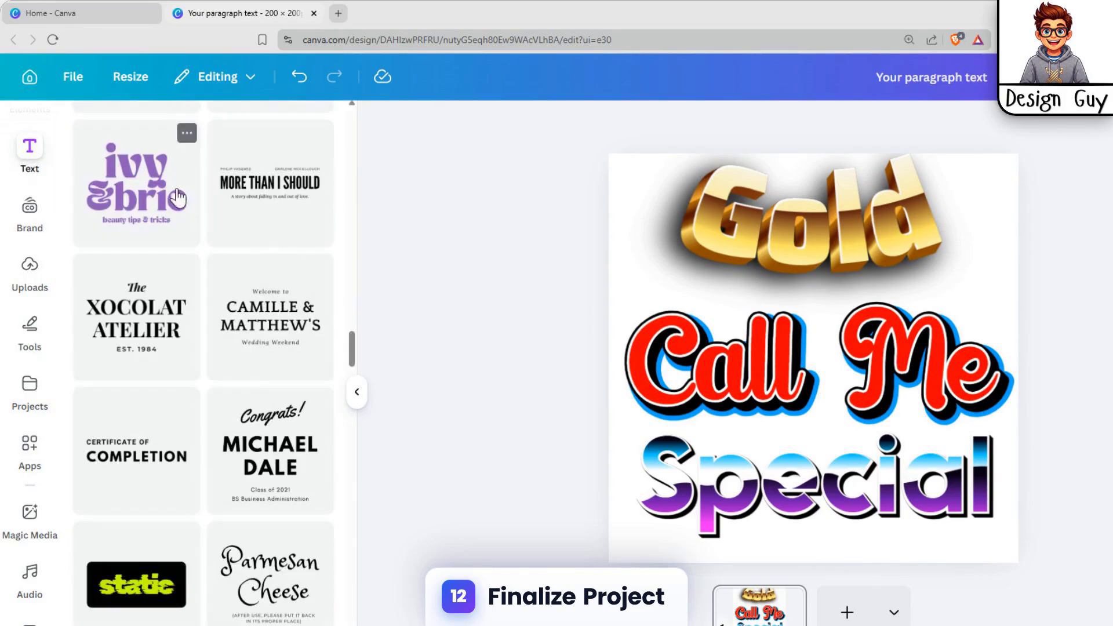
{"action": "scroll", "coordinate": [218, 194], "scroll_direction": "down", "scroll_amount": 5}
{"action": "scroll", "coordinate": [219, 194], "scroll_direction": "up", "scroll_amount": 10}
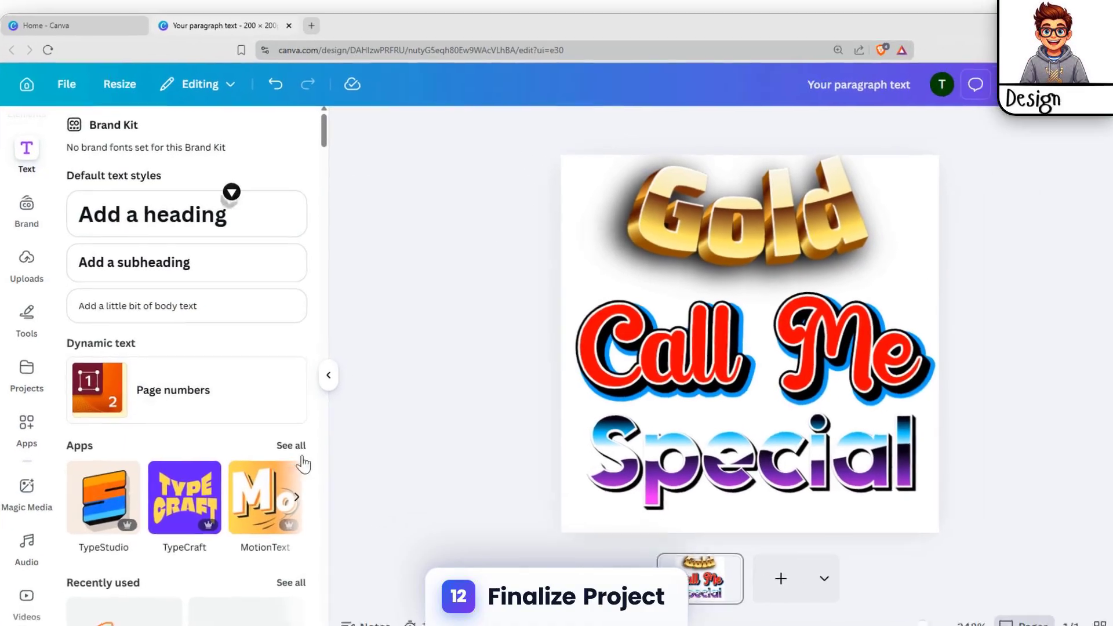
{"action": "left_click", "coordinate": [316, 468]}
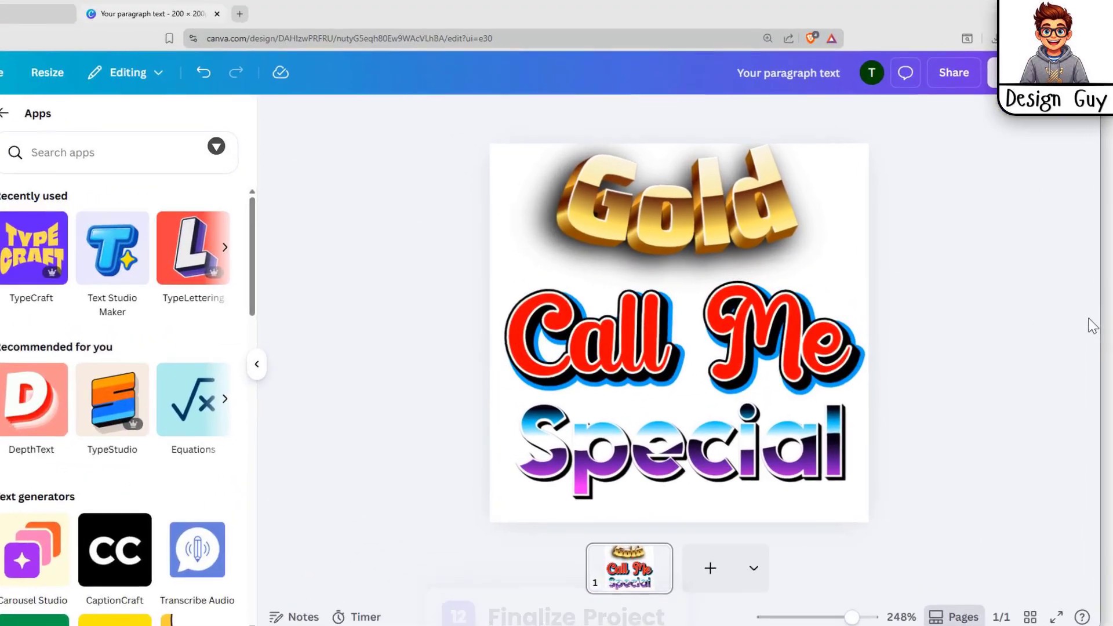